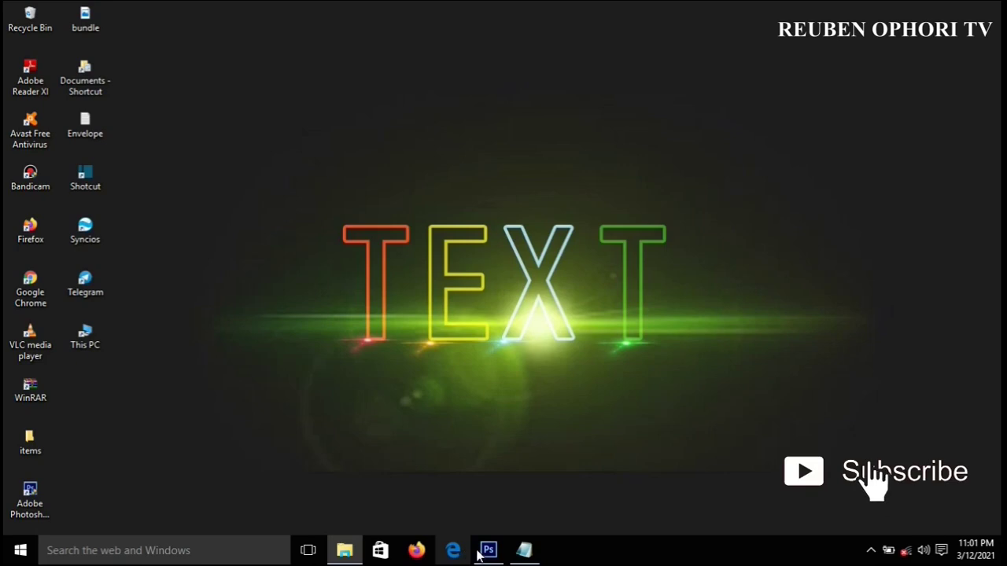
Switch to Photoshop and create a new 22 by 11 cm RGB document at 75 pixels/inch with a white background
{"action": "left_click", "coordinate": [489, 551]}
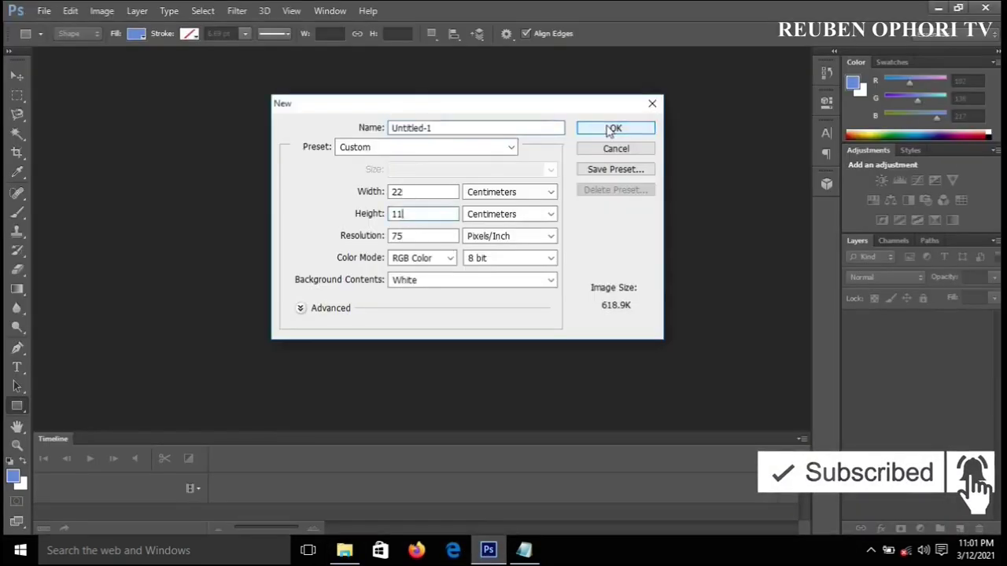
{"action": "left_click", "coordinate": [607, 127]}
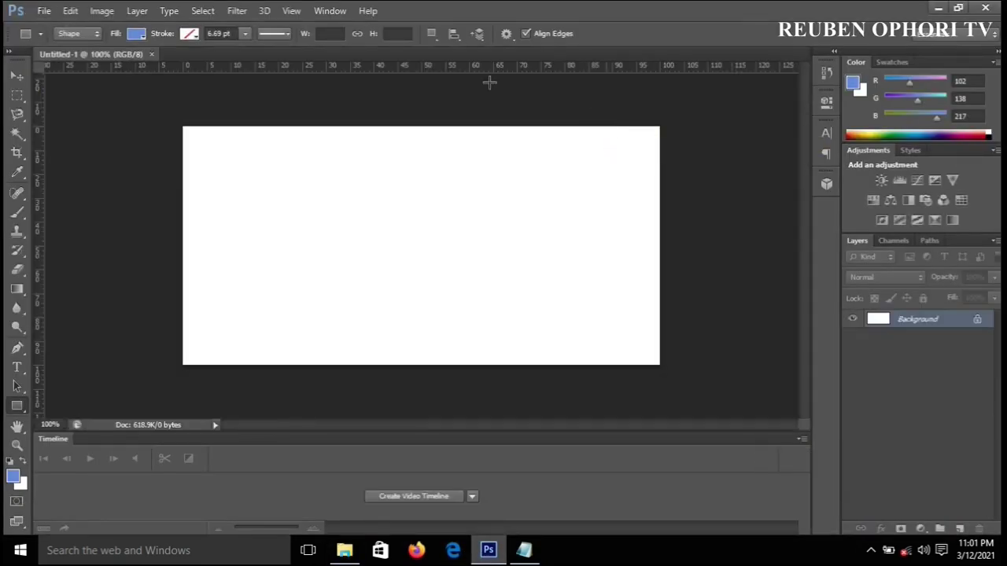
Add horizontal guides at the 95% and 5% positions of the canvas
{"action": "left_click", "coordinate": [292, 12]}
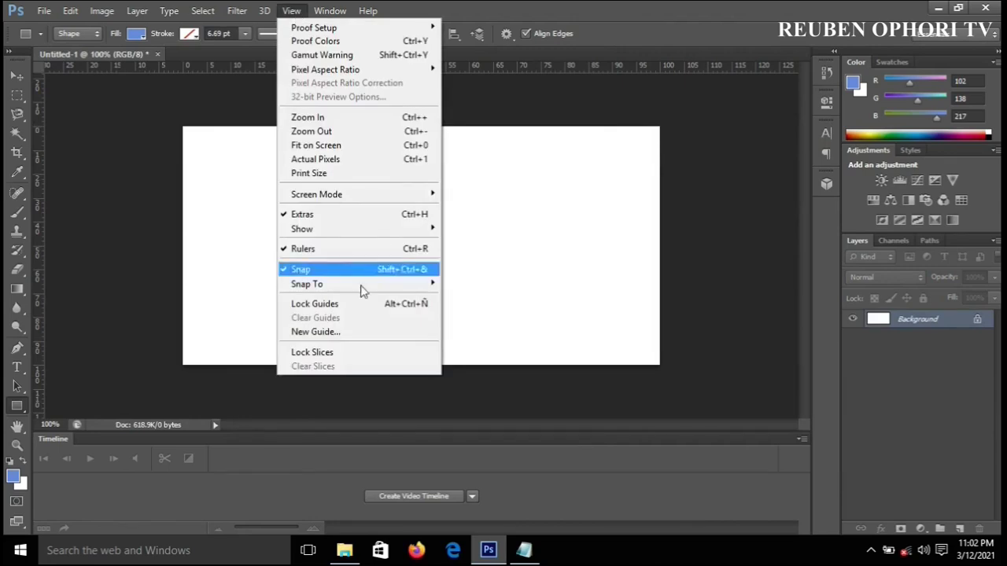
{"action": "left_click", "coordinate": [329, 332]}
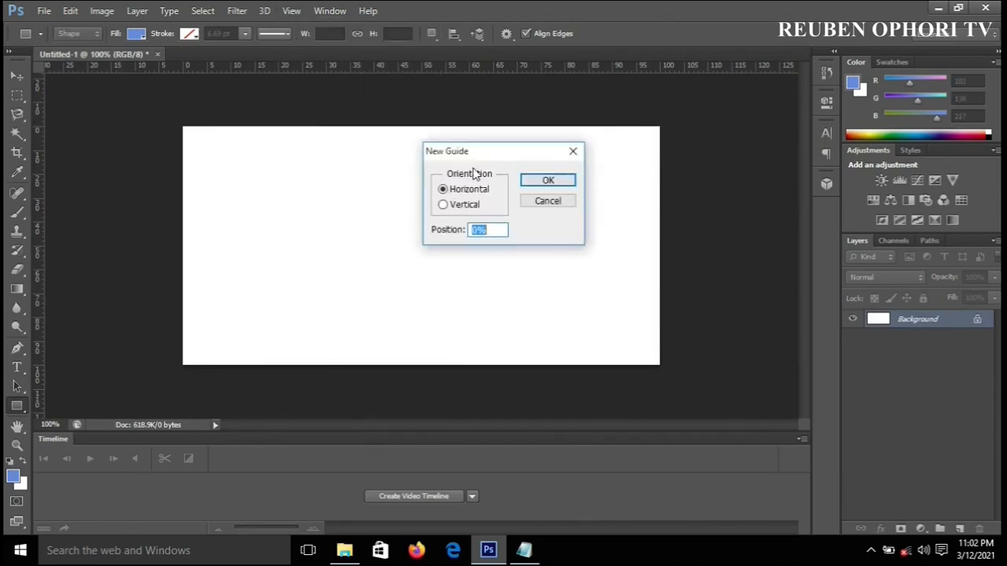
{"action": "type", "text": "95"}
{"action": "left_click", "coordinate": [535, 182]}
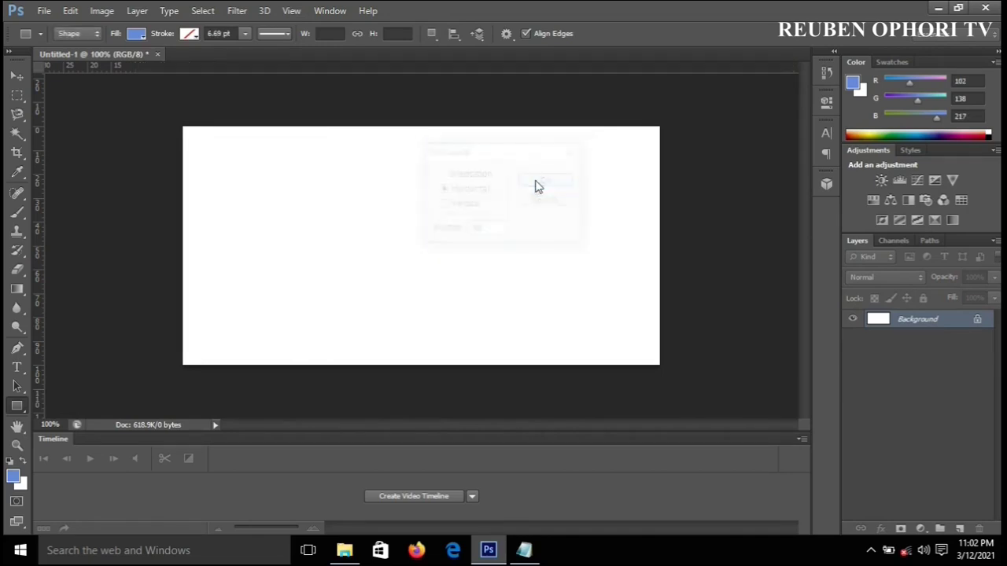
{"action": "left_click", "coordinate": [291, 11]}
{"action": "left_click", "coordinate": [301, 332]}
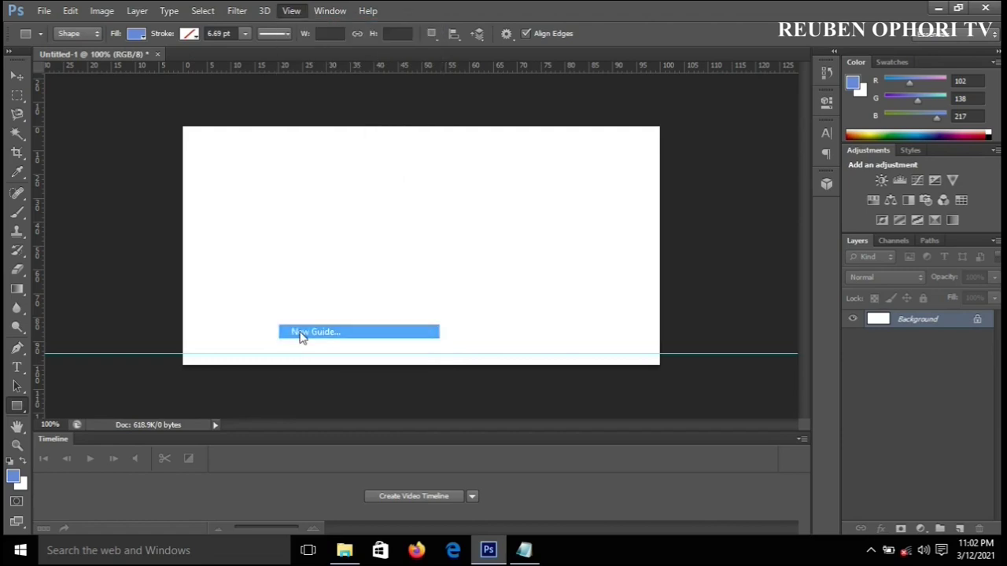
{"action": "type", "text": "5"}
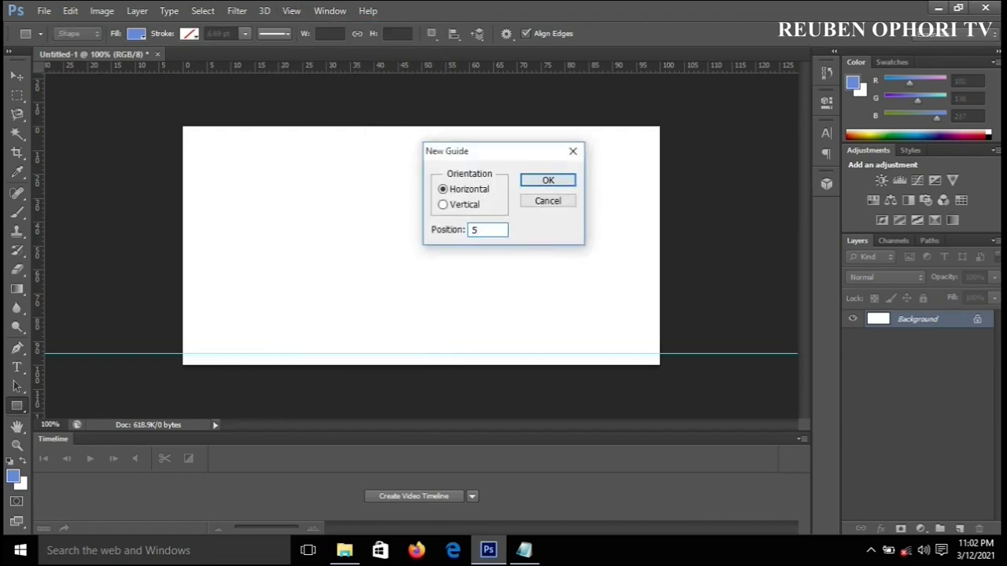
{"action": "left_click", "coordinate": [546, 182]}
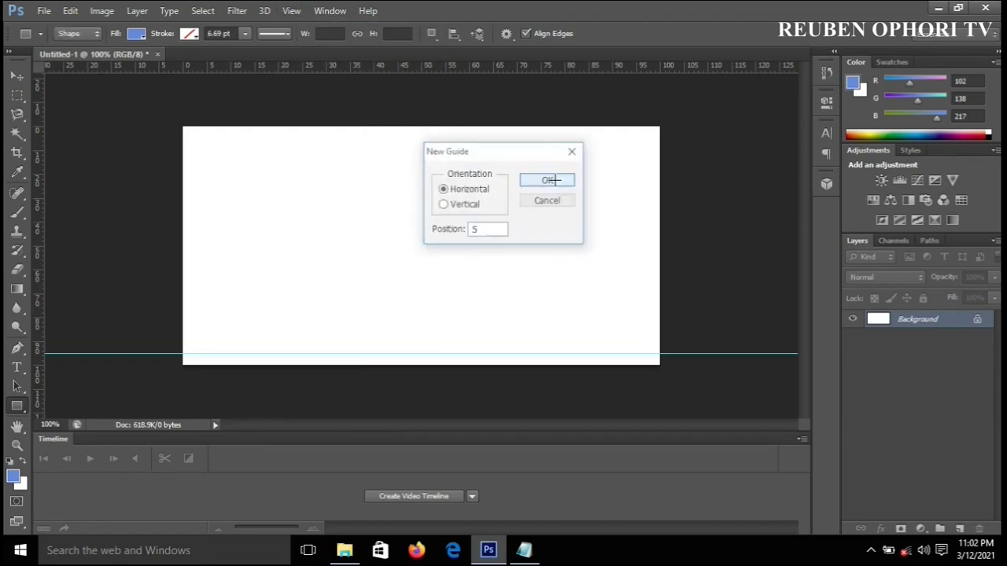
Add vertical guides at the 5% and 95% positions of the canvas
{"action": "left_click", "coordinate": [289, 10]}
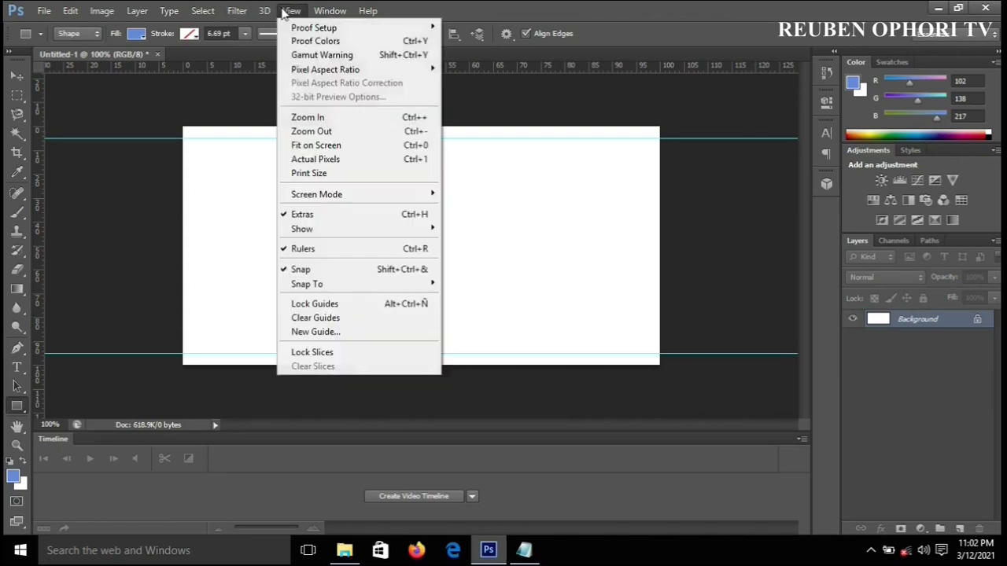
{"action": "left_click", "coordinate": [314, 331]}
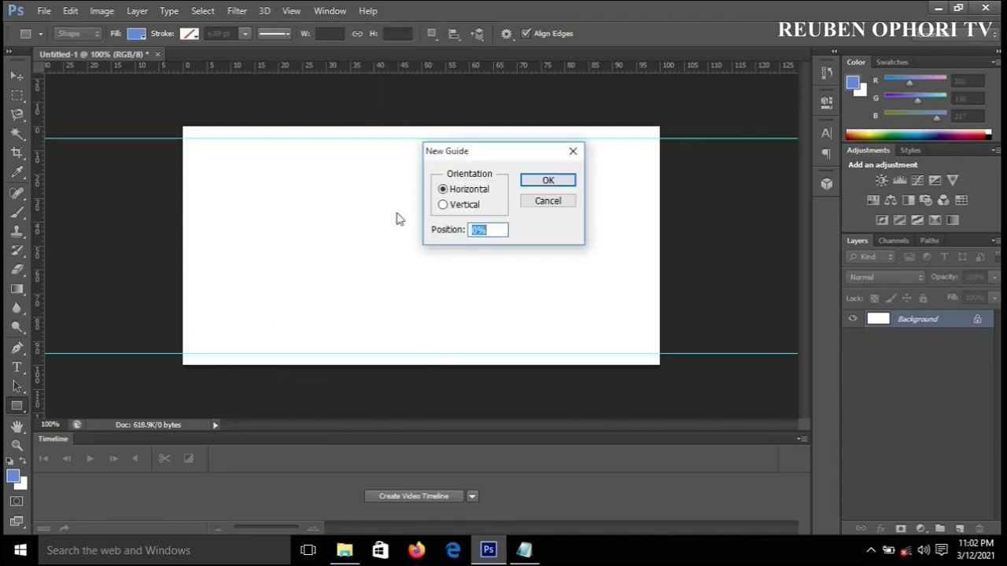
{"action": "type", "text": "5"}
{"action": "left_click", "coordinate": [443, 205]}
{"action": "left_click", "coordinate": [551, 181]}
{"action": "left_click", "coordinate": [291, 11]}
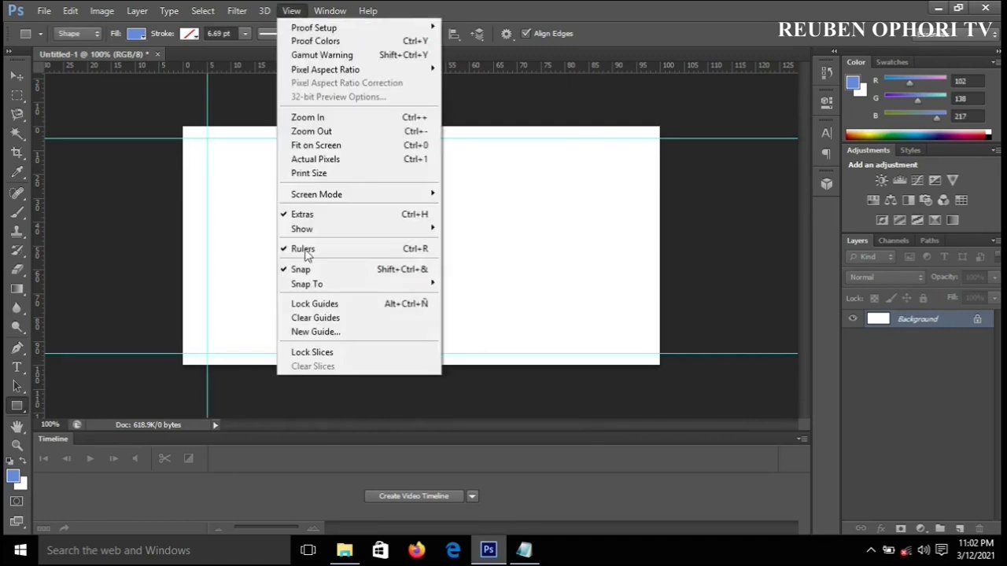
{"action": "left_click", "coordinate": [305, 333]}
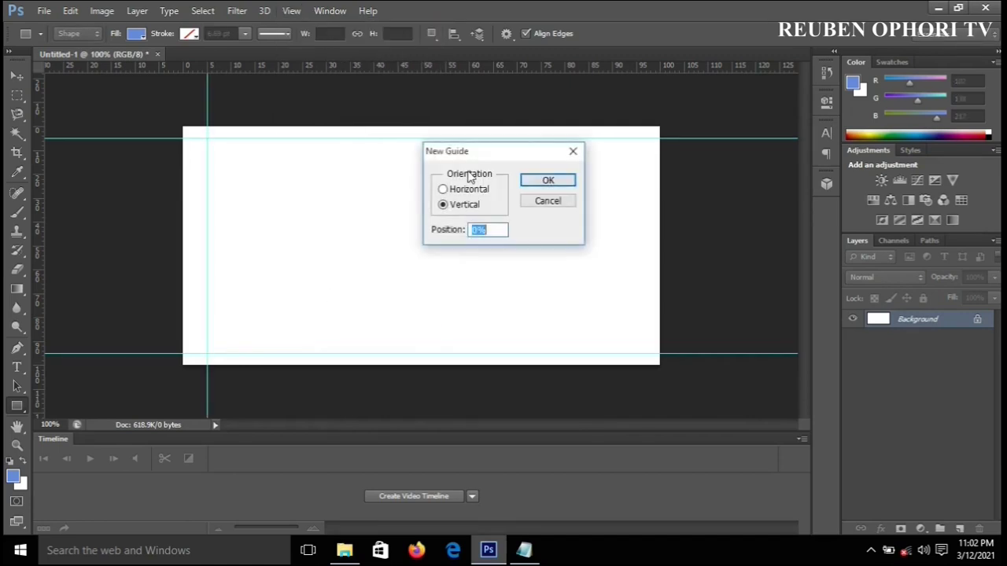
{"action": "type", "text": "95"}
{"action": "left_click", "coordinate": [548, 180]}
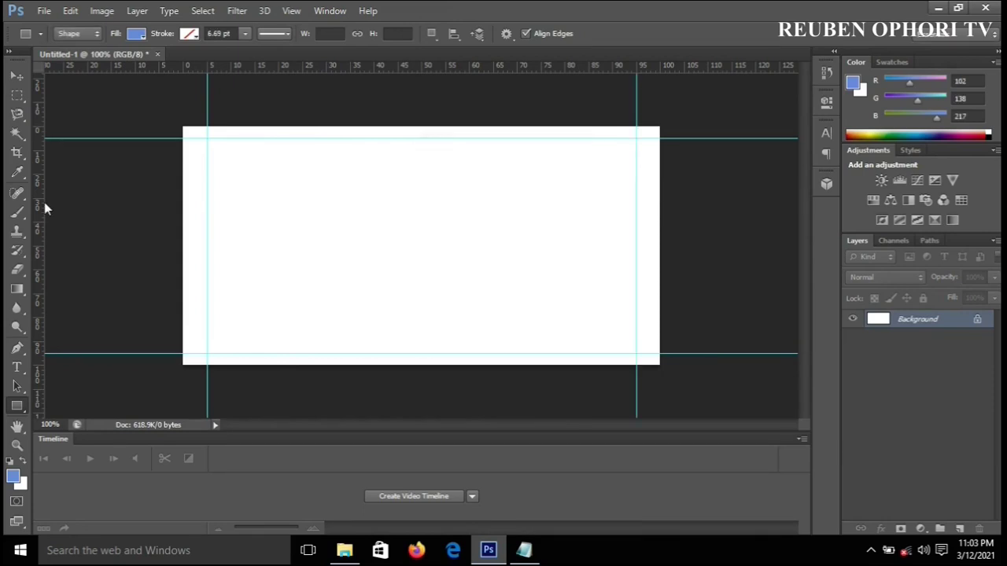
Place a freehand vertical guide at about 31% of the width and a horizontal guide at about 50% of the height
{"action": "left_click_drag", "start_coordinate": [44, 202], "coordinate": [333, 281]}
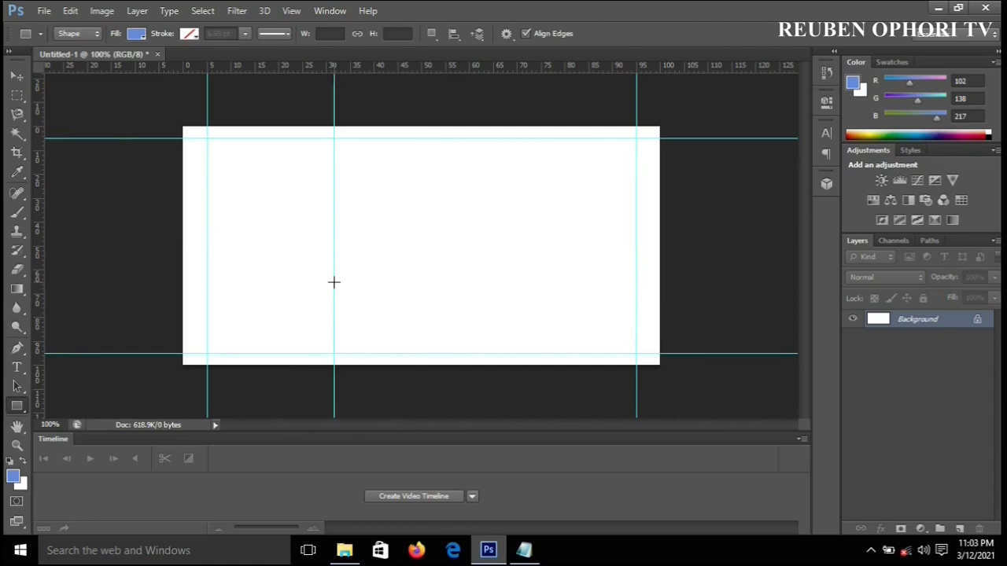
{"action": "left_click_drag", "start_coordinate": [320, 76], "coordinate": [333, 246]}
{"action": "key", "text": "v"}
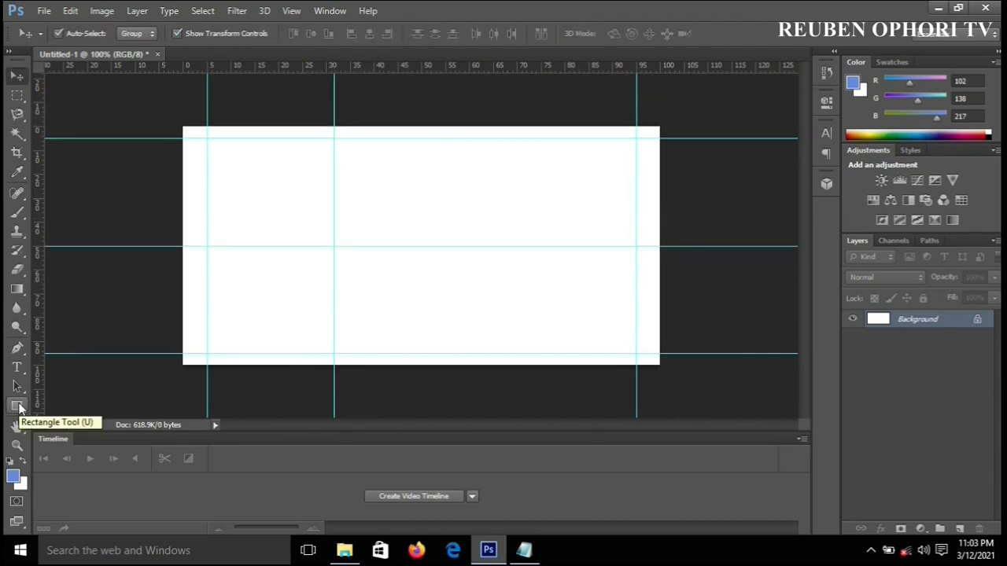
Draw a 17 by 147 px blue bar from the upper-left guide intersection to the middle guide, and place a duplicate just before the 31% guide
{"action": "left_click", "coordinate": [19, 408]}
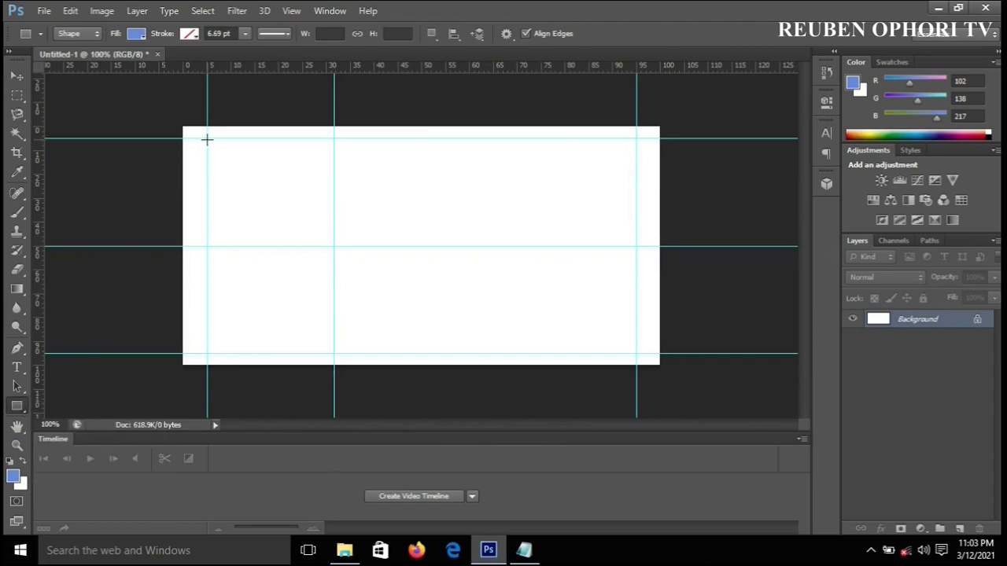
{"action": "left_click_drag", "start_coordinate": [207, 141], "coordinate": [219, 246]}
{"action": "key", "text": "ctrl+j"}
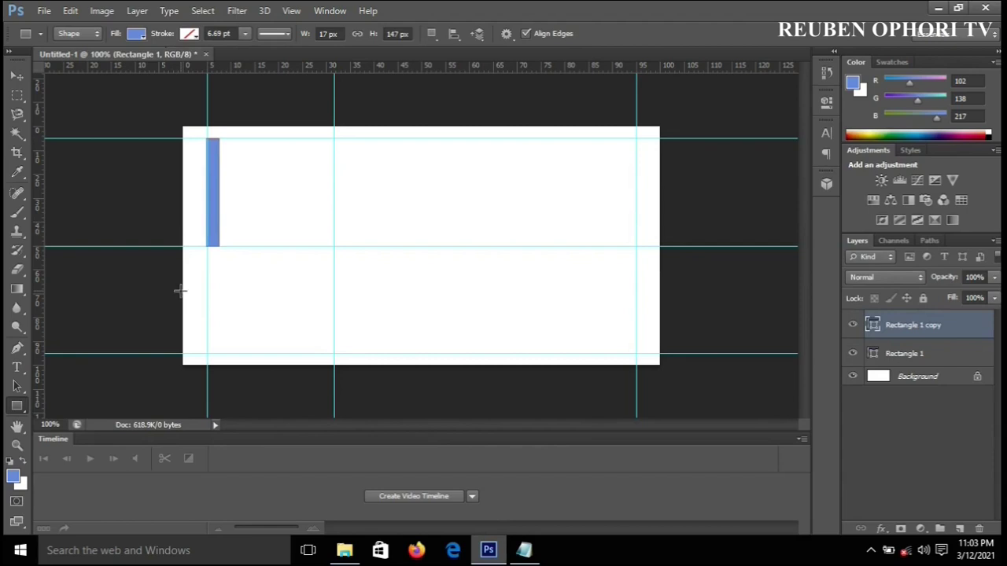
{"action": "left_click", "coordinate": [19, 73]}
{"action": "left_click_drag", "start_coordinate": [217, 173], "coordinate": [318, 179]}
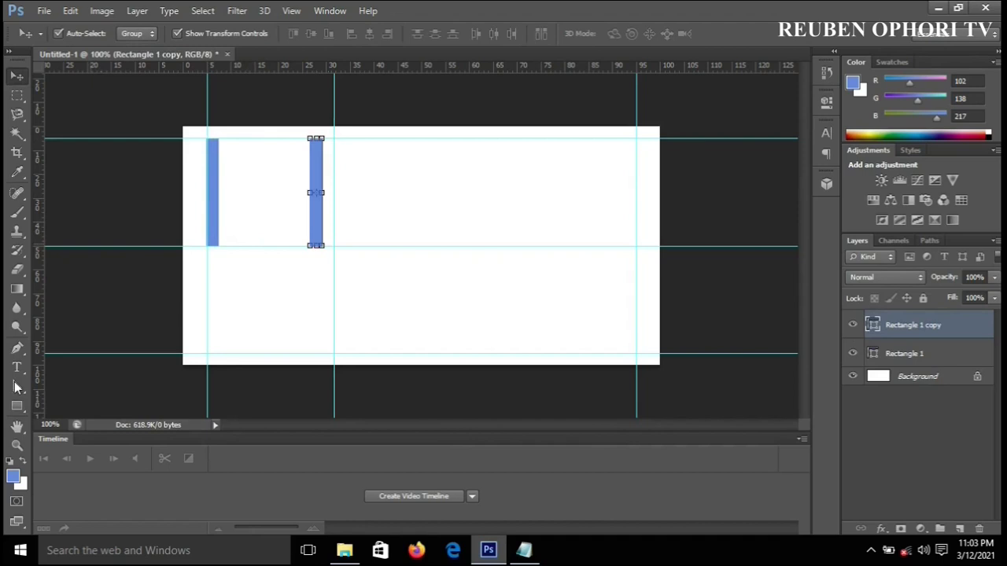
Draw a horizontal blue rectangle joining the lower ends of the two bars and thicken it upward to form a U-shaped frame
{"action": "left_click", "coordinate": [17, 406]}
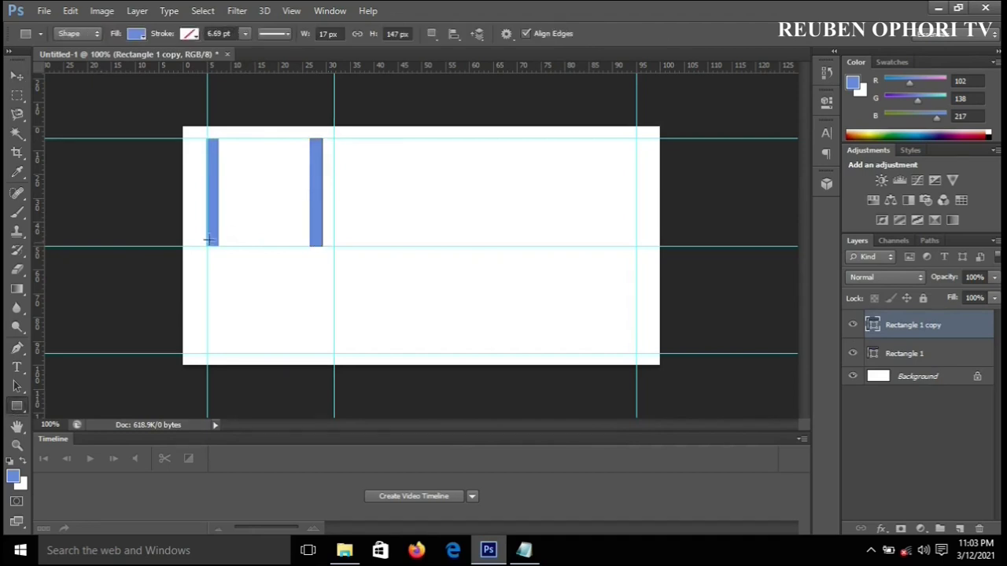
{"action": "mouse_move", "coordinate": [208, 238]}
{"action": "left_mouse_down"}
{"action": "mouse_move", "coordinate": [322, 245]}
{"action": "mouse_move", "coordinate": [265, 235]}
{"action": "left_mouse_up"}
{"action": "key", "text": "v"}
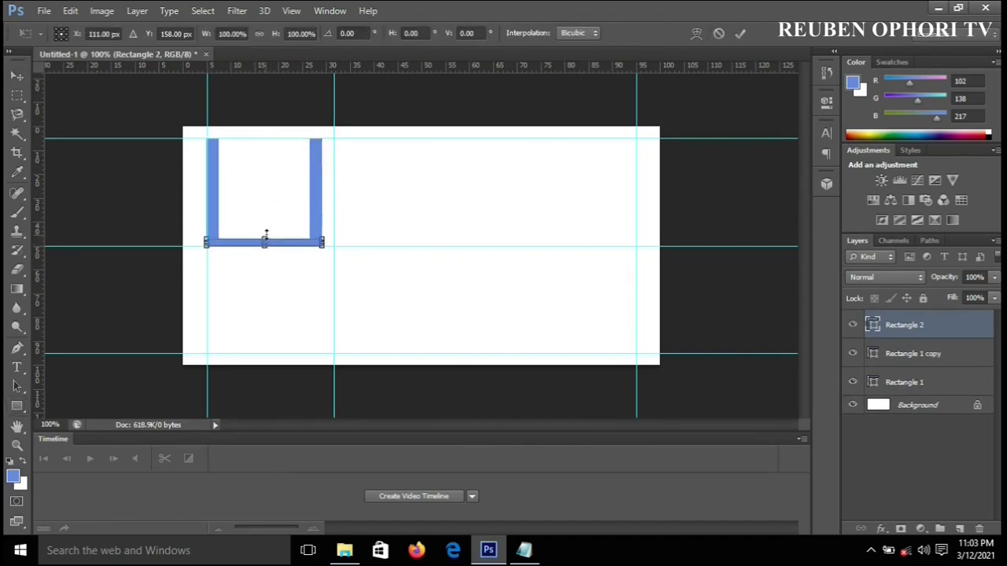
{"action": "key", "text": "Return"}
{"action": "left_click", "coordinate": [744, 102]}
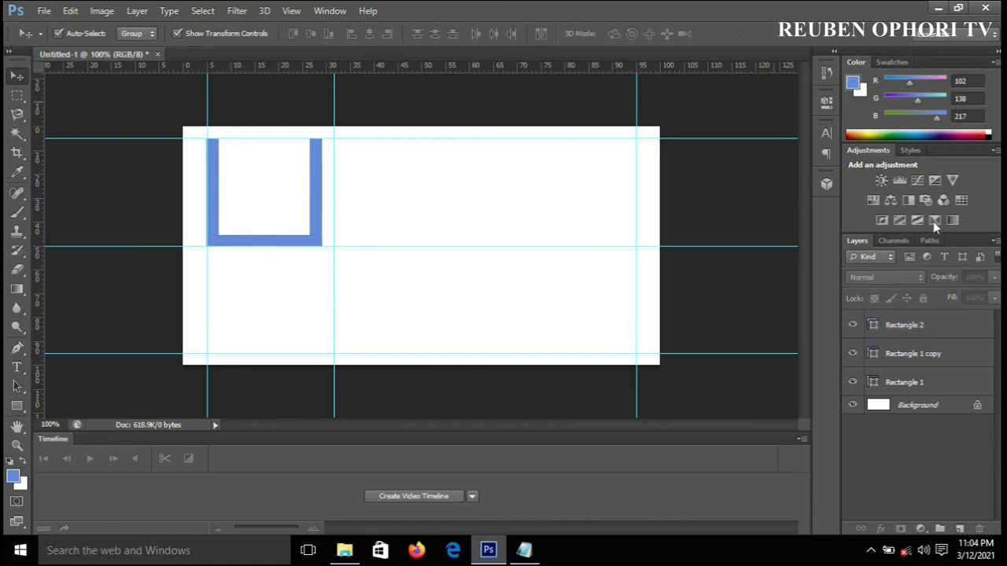
Group the three rectangle layers of the blue frame and deselect the group
{"action": "left_click", "coordinate": [904, 323]}
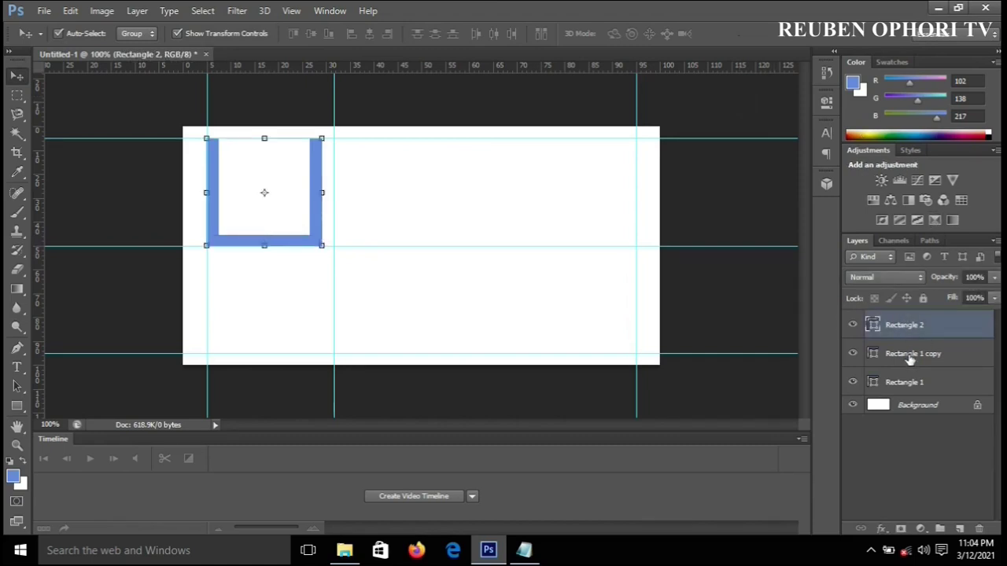
{"action": "left_click", "coordinate": [909, 384], "text": "shift"}
{"action": "key", "text": "ctrl+g"}
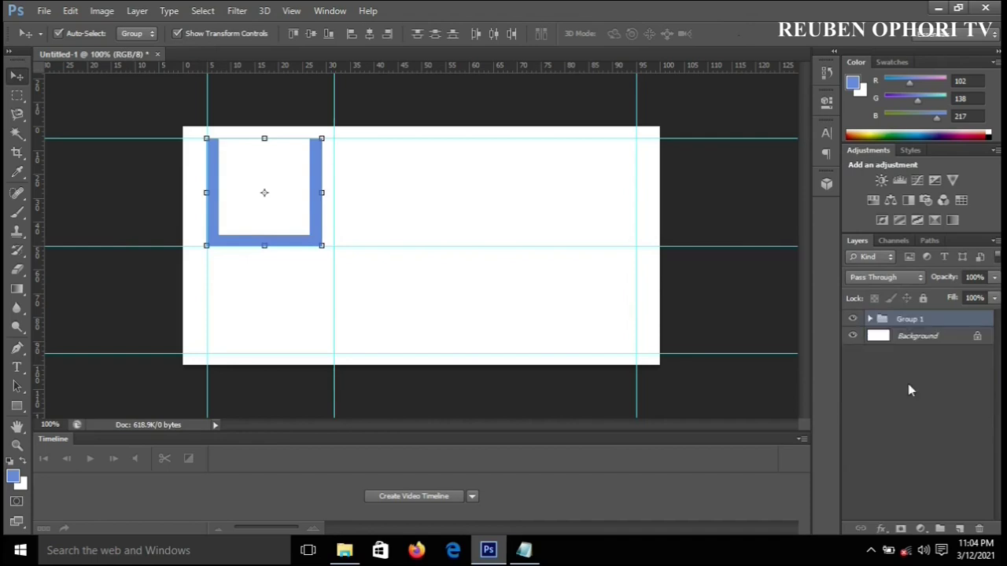
{"action": "left_click", "coordinate": [767, 400]}
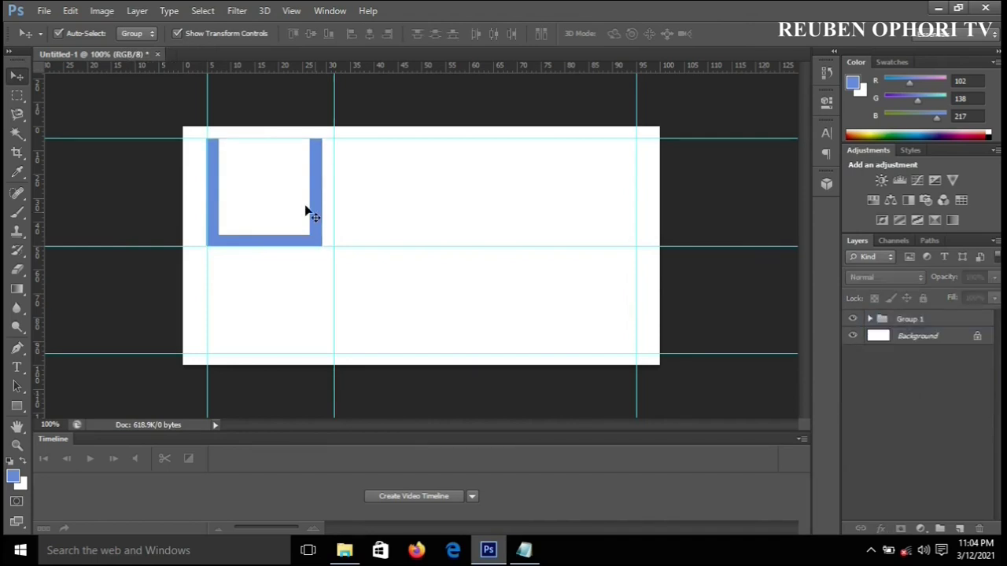
Place the baptist logo image inside the blue U-shaped frame
{"action": "left_click", "coordinate": [44, 11]}
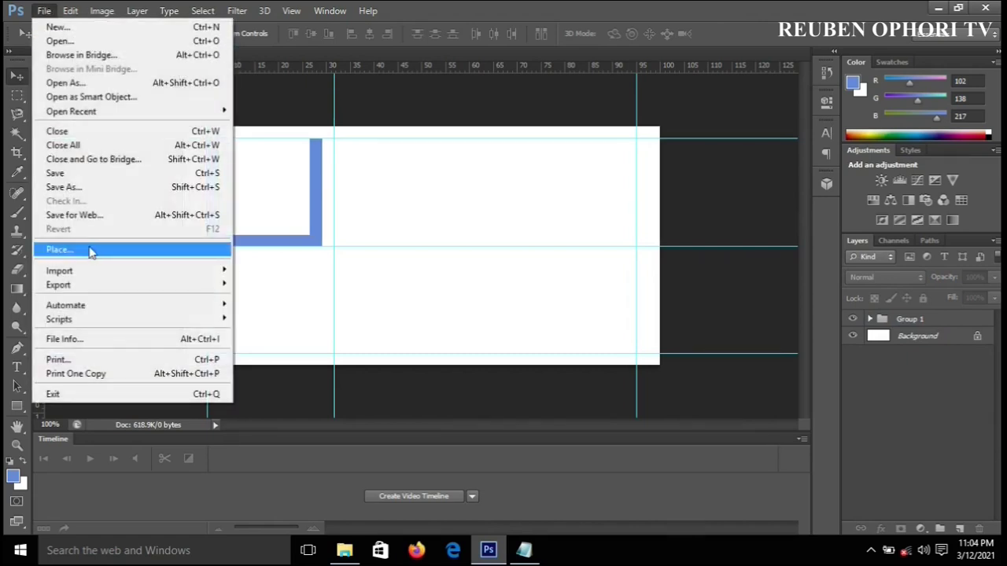
{"action": "left_click", "coordinate": [89, 250]}
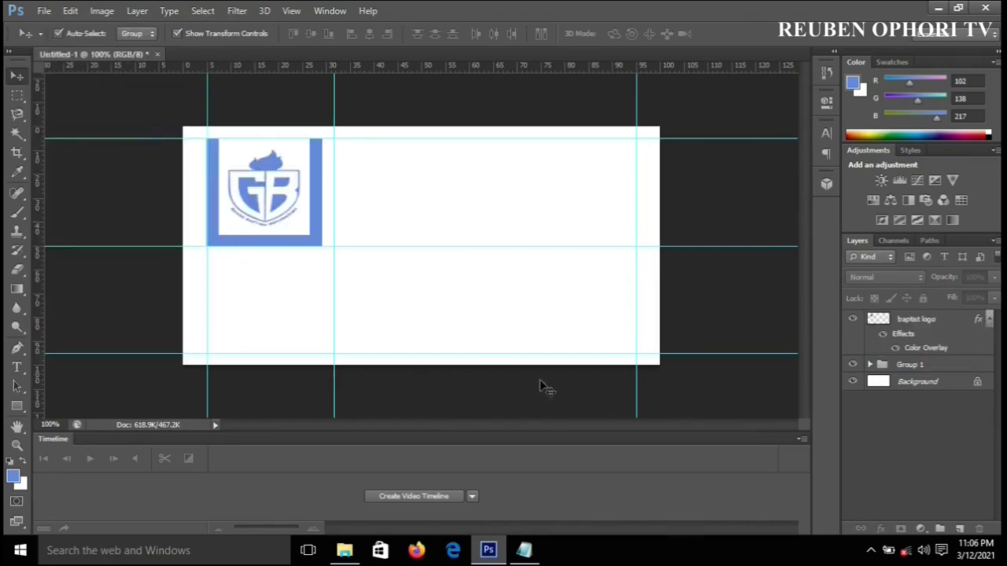
Switch to the Envelope file in Notepad and copy the two-line heading "Disciples Baptist Church"
{"action": "left_click", "coordinate": [522, 552]}
{"action": "left_click_drag", "start_coordinate": [265, 114], "coordinate": [423, 124]}
{"action": "right_click", "coordinate": [339, 125]}
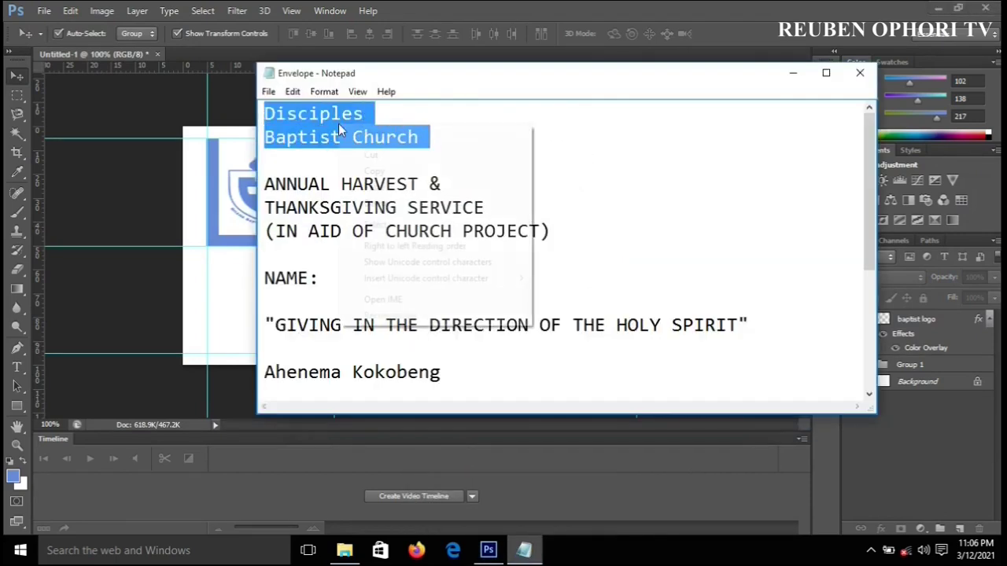
{"action": "left_click", "coordinate": [376, 171]}
Return to Photoshop and add the copied "Disciples Baptist Church" heading as a text layer beside the logo frame, just under the top guide
{"action": "left_click", "coordinate": [232, 192]}
{"action": "key", "text": "t"}
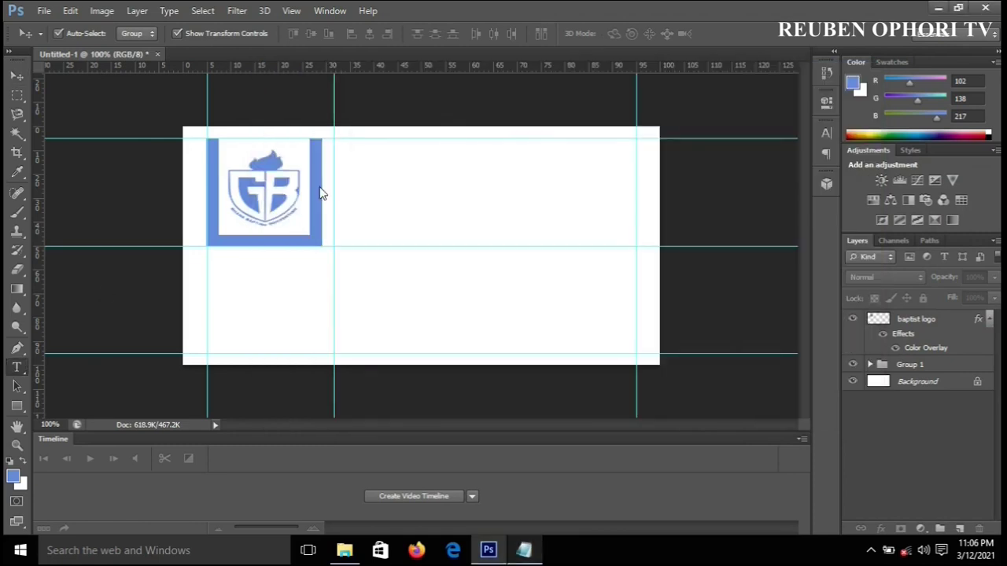
{"action": "left_click", "coordinate": [340, 146]}
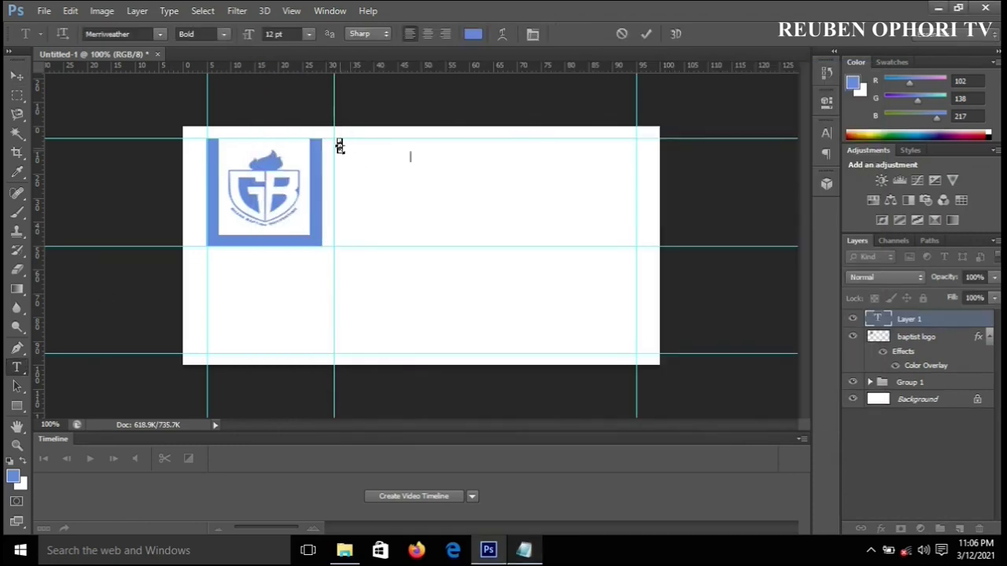
{"action": "key", "text": "ctrl+v"}
{"action": "left_click", "coordinate": [646, 34]}
{"action": "key", "text": "ctrl+t"}
{"action": "left_click", "coordinate": [743, 34]}
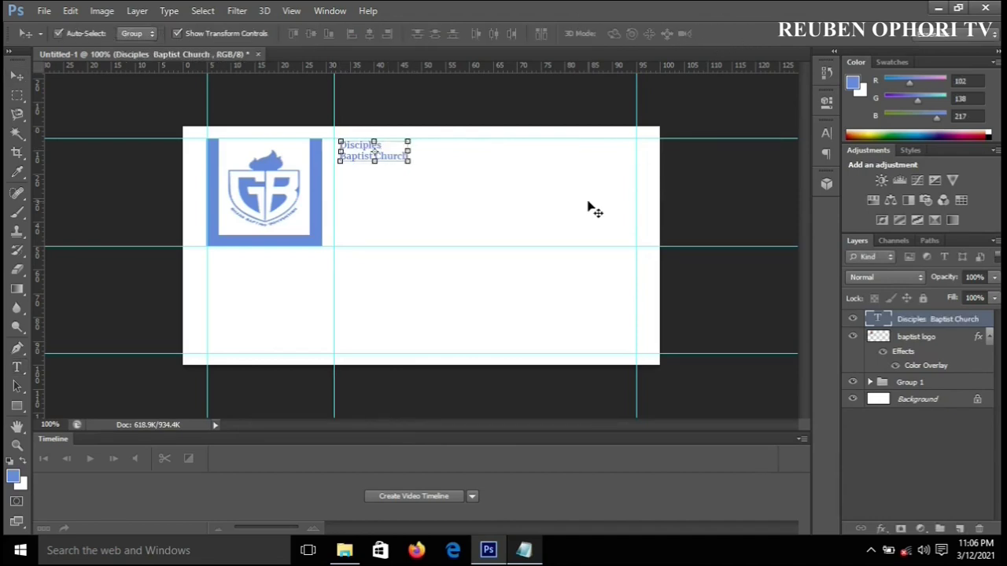
Scale up the "Disciples Baptist Church" text to about twice its size with Free Transform
{"action": "key", "text": "ctrl+t"}
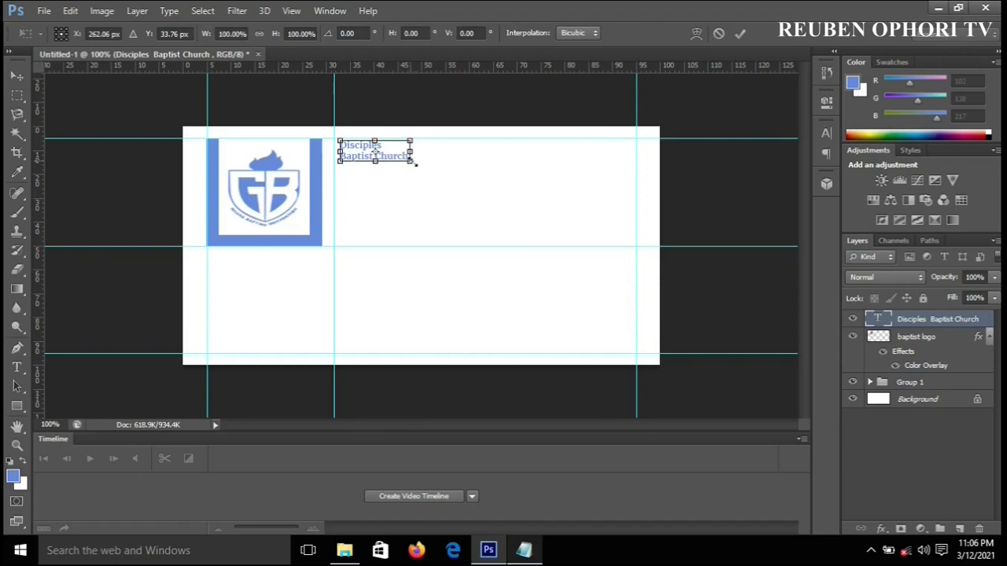
{"action": "left_click_drag", "start_coordinate": [417, 165], "coordinate": [489, 182]}
{"action": "key", "text": "Return"}
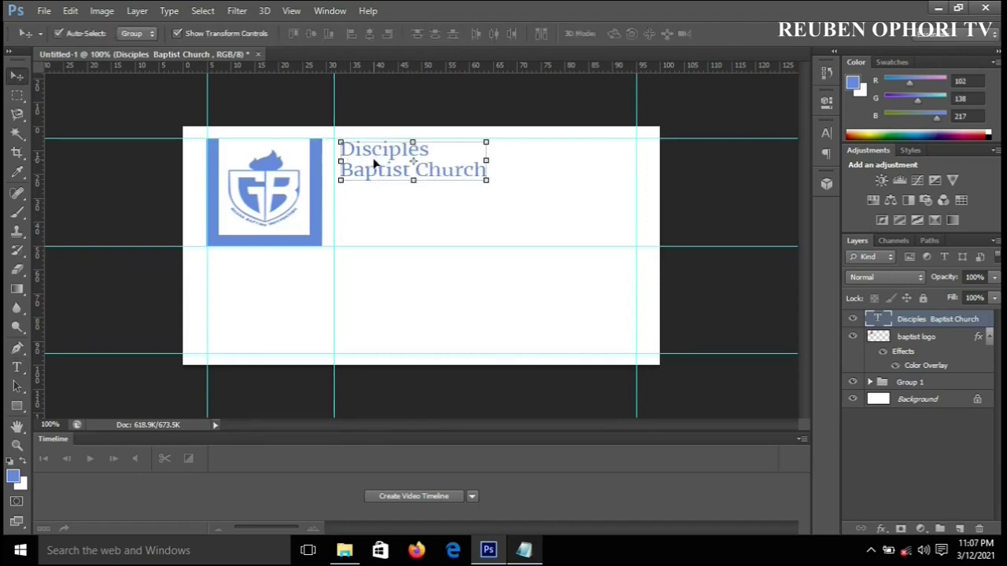
Nudge the "Disciples Baptist Church" text left until it aligns with the 31% vertical guide, and deselect it
{"action": "key", "text": "Left"}
{"action": "key", "text": "Left"}
{"action": "key", "text": "Left"}
{"action": "key", "text": "Left"}
{"action": "key", "text": "Left"}
{"action": "key", "text": "Left"}
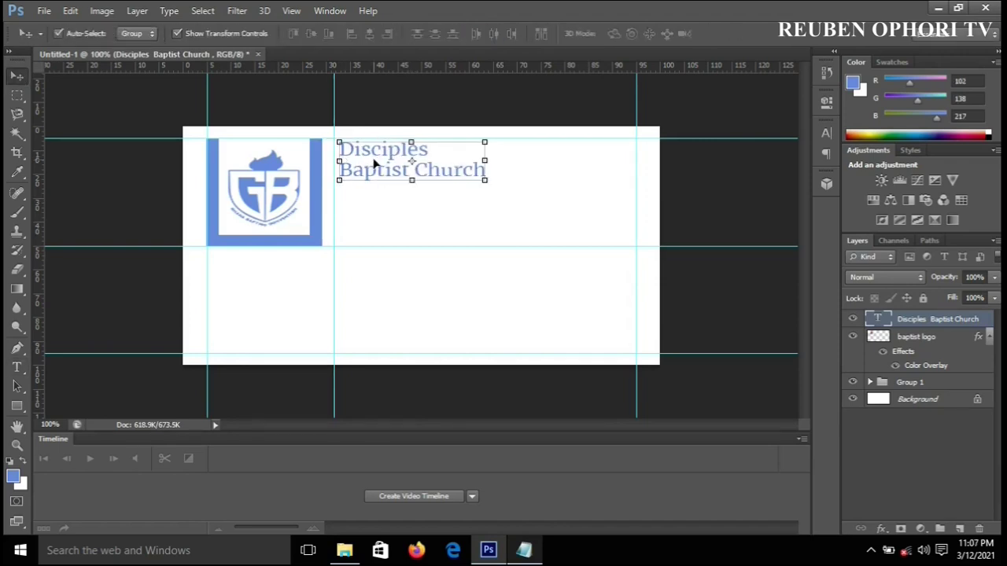
{"action": "key", "text": "Left"}
{"action": "key", "text": "Left"}
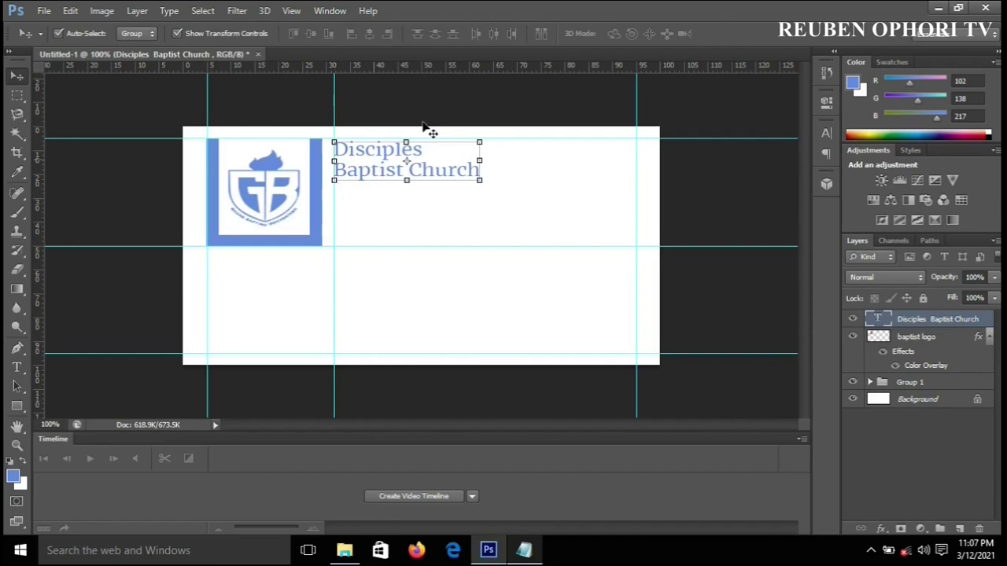
{"action": "left_click", "coordinate": [716, 172]}
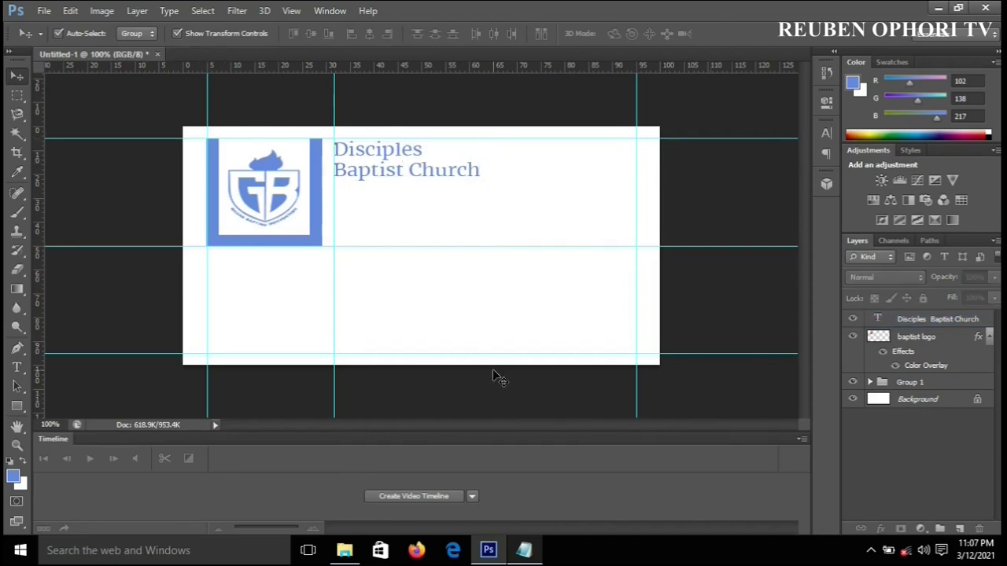
Add a text layer with the copied "ANNUAL HARVEST & THANKSGIVING SERVICE" below the "Disciples Baptist Church" heading
{"action": "key", "text": "t"}
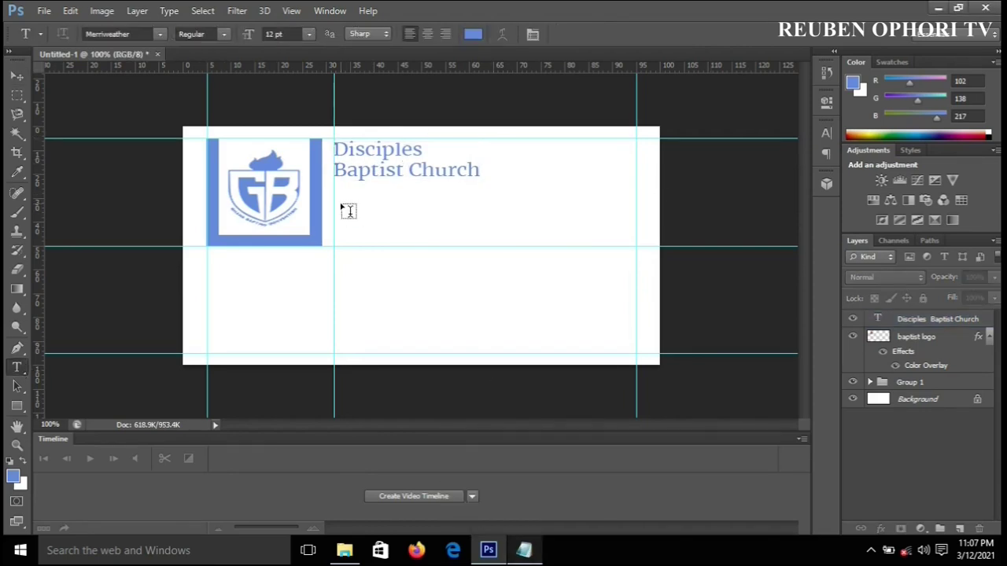
{"action": "left_click", "coordinate": [340, 201]}
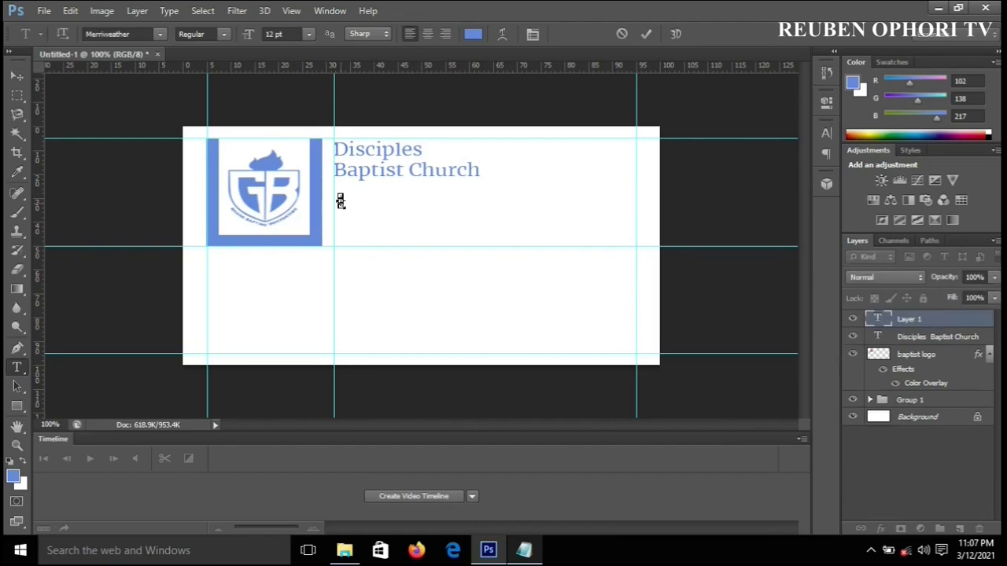
{"action": "key", "text": "ctrl+v"}
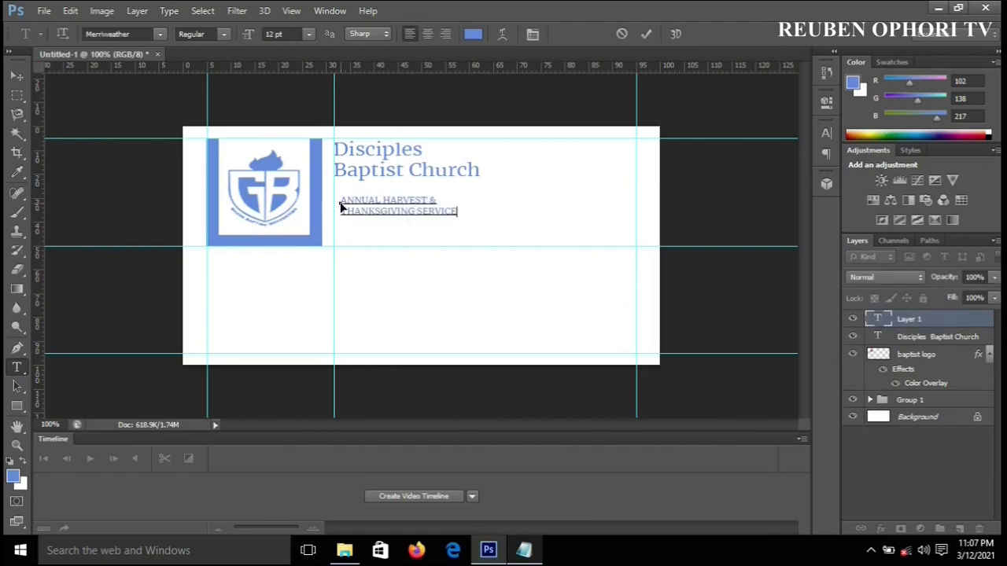
Set the whole "ANNUAL HARVEST & THANKSGIVING SERVICE" text to the Merriweather Black font style and commit the edit
{"action": "key", "text": "ctrl+a"}
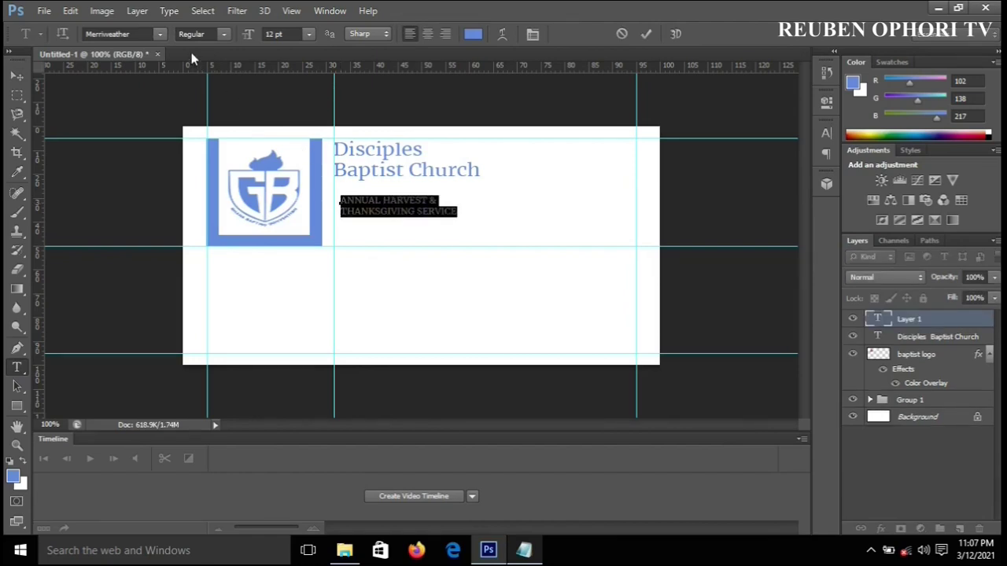
{"action": "left_click", "coordinate": [219, 34]}
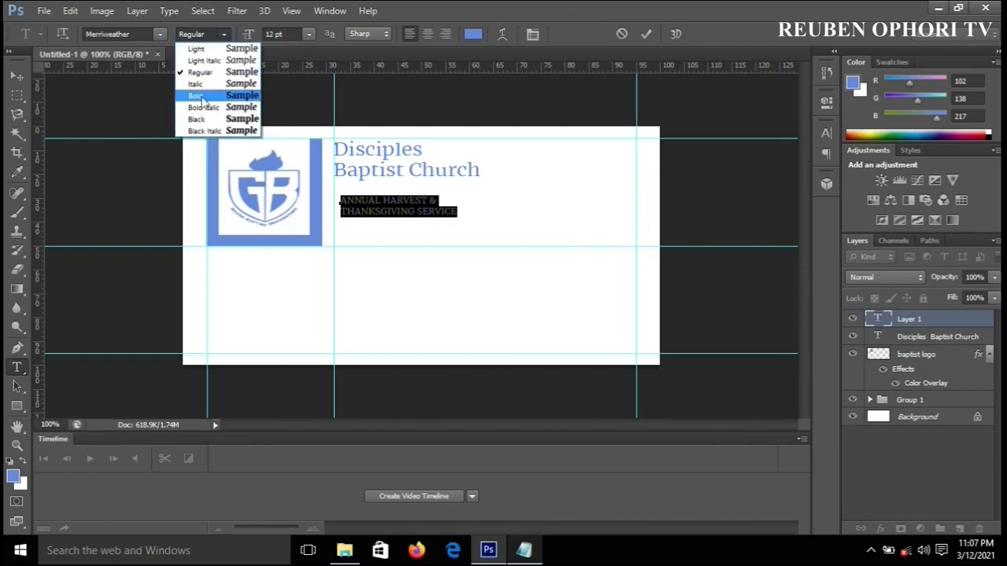
{"action": "key", "text": "Escape"}
{"action": "scroll", "coordinate": [223, 34], "scroll_direction": "down", "scroll_amount": 2}
{"action": "left_click", "coordinate": [223, 33]}
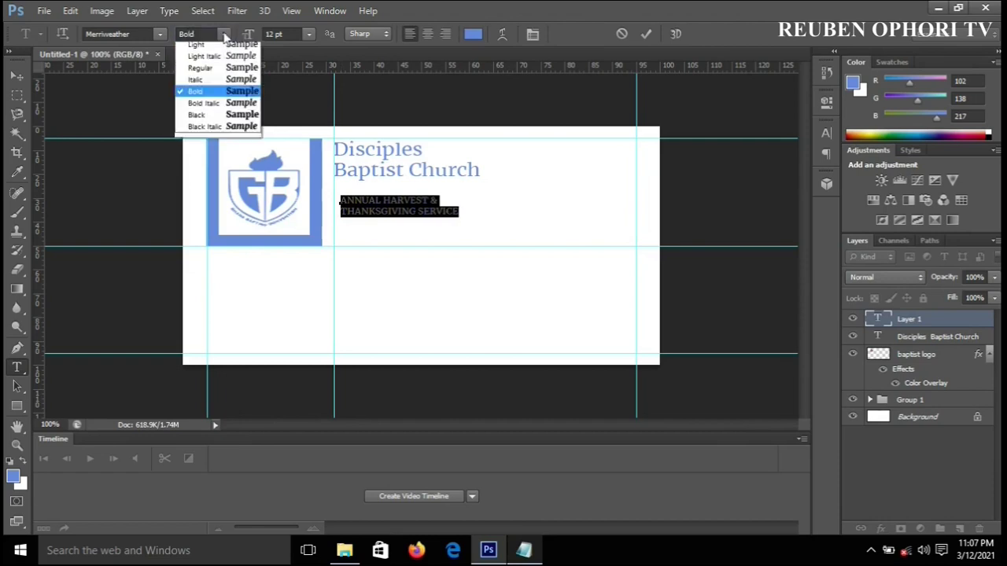
{"action": "left_click", "coordinate": [197, 119]}
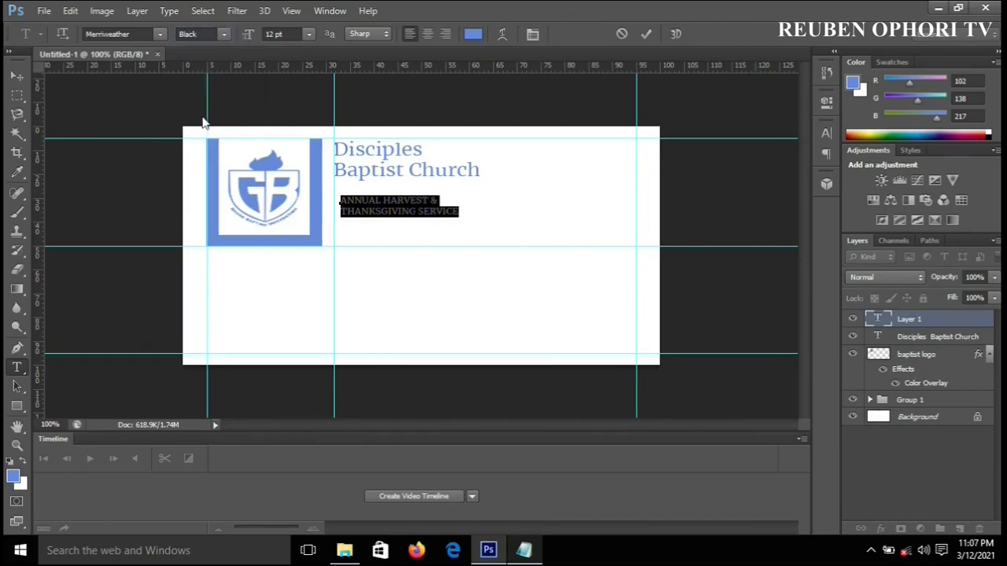
{"action": "left_click", "coordinate": [646, 34]}
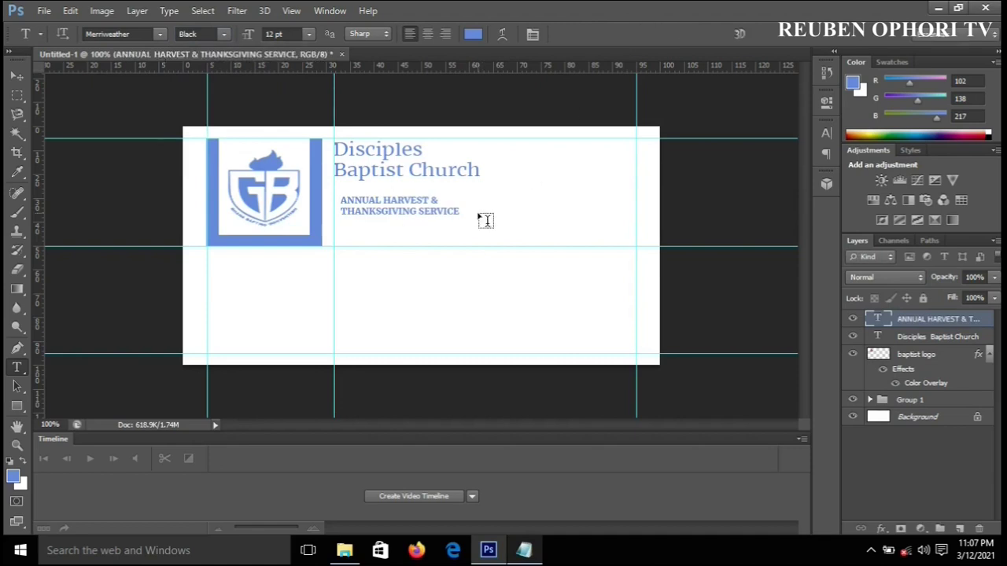
Scale up the "ANNUAL HARVEST & THANKSGIVING SERVICE" text to about 22 pt with Free Transform, lining it up with the church name
{"action": "key", "text": "ctrl+t"}
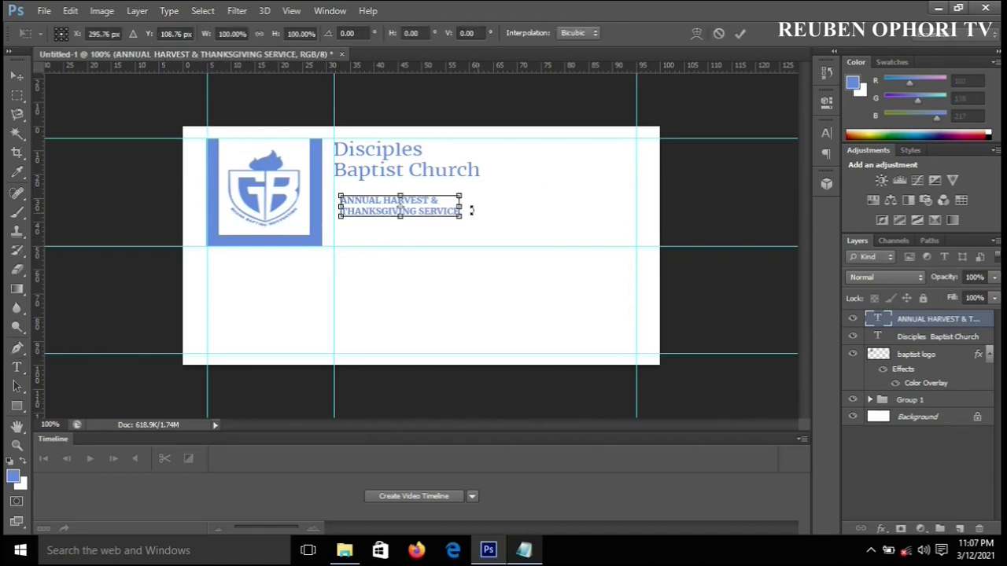
{"action": "left_click_drag", "start_coordinate": [472, 223], "coordinate": [592, 236]}
{"action": "key", "text": "Return"}
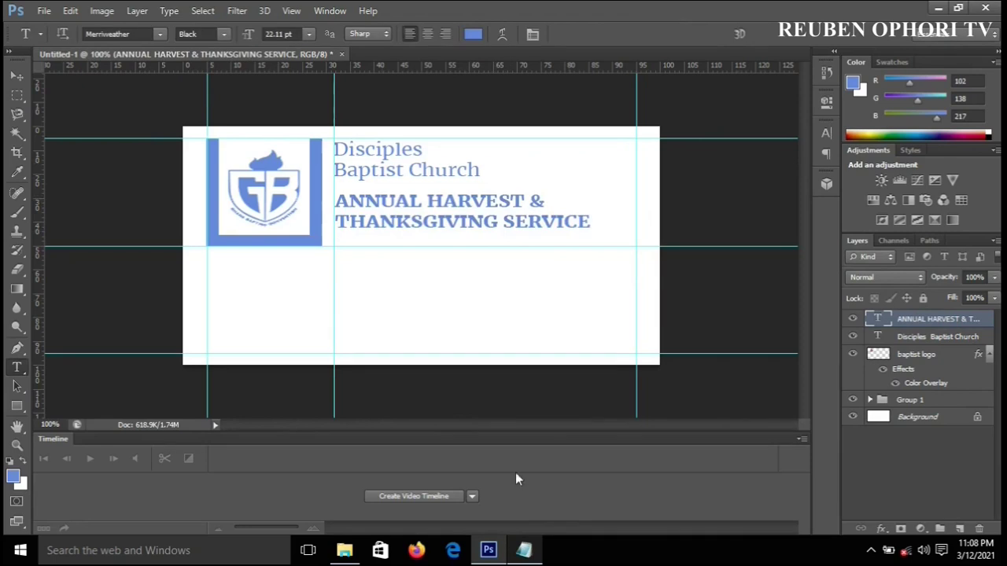
Copy "(IN AID OF CHURCH PROJECT)" from Notepad, add it as text under the thanksgiving heading and enlarge it to about 14.26 pt
{"action": "left_click", "coordinate": [525, 553]}
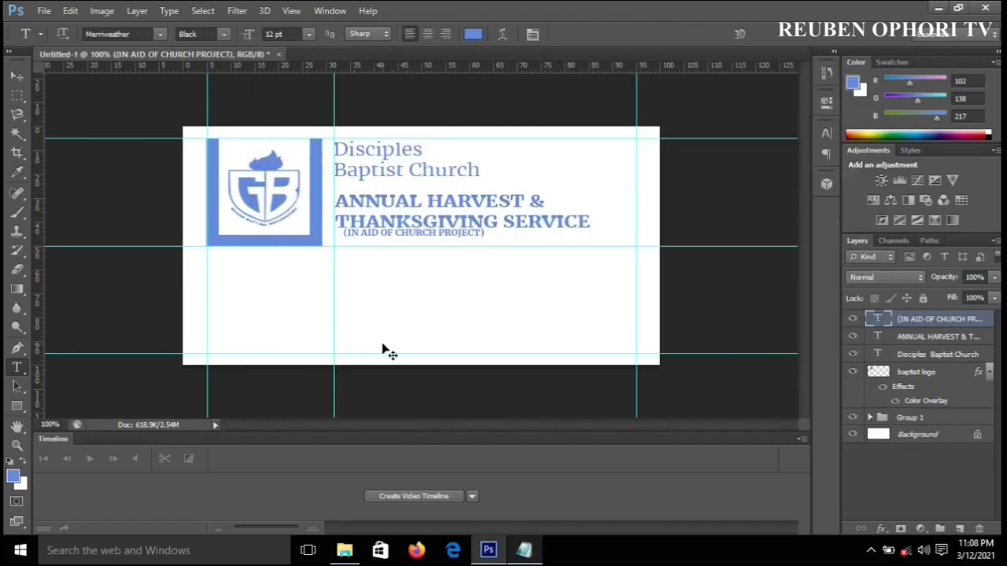
{"action": "key", "text": "ctrl+t"}
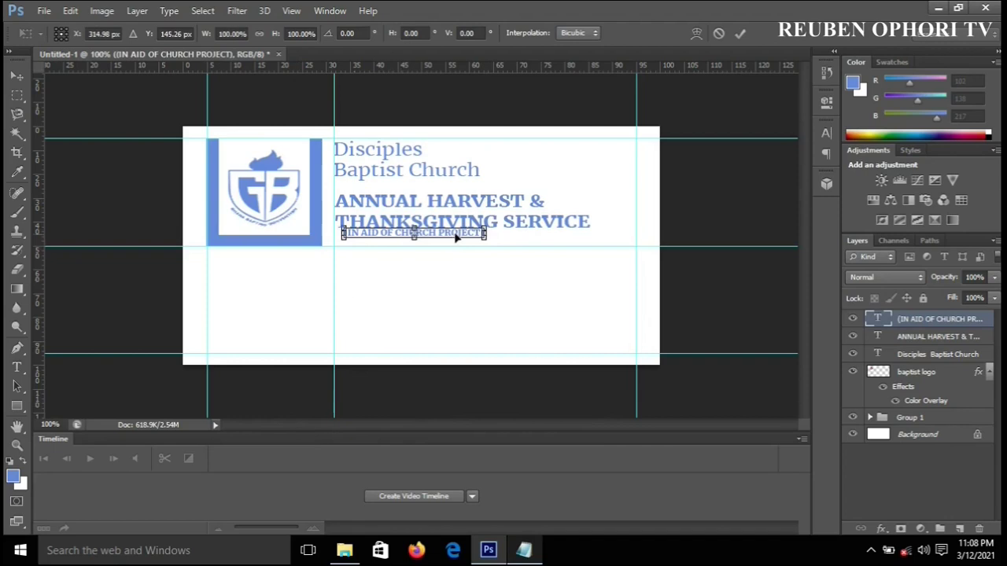
{"action": "double_click", "coordinate": [488, 239]}
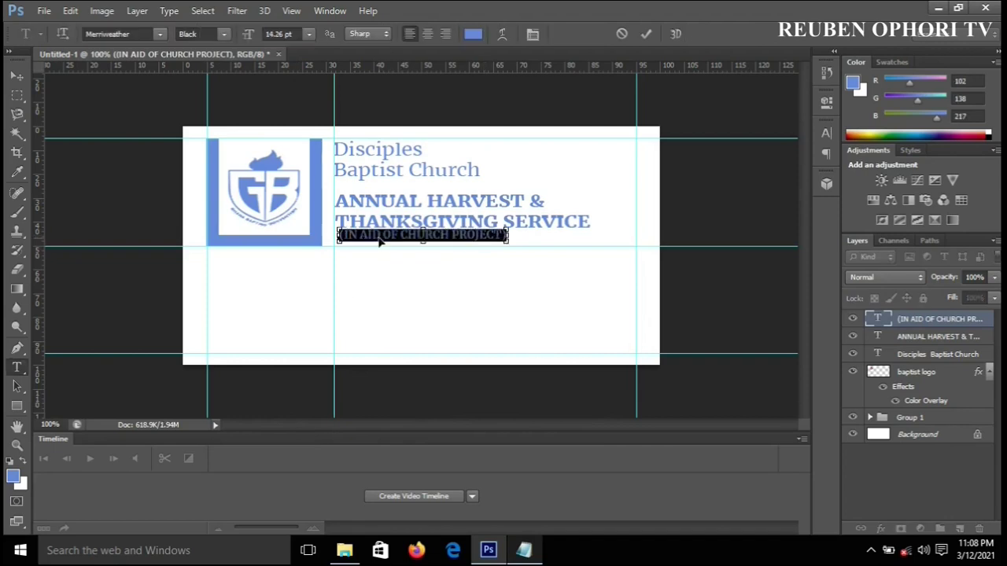
Change the "(IN AID OF CHURCH PROJECT)" text from Black to a lighter, non-bold font style and finish editing it
{"action": "left_click", "coordinate": [222, 34]}
{"action": "left_click", "coordinate": [196, 67]}
{"action": "left_click", "coordinate": [17, 76]}
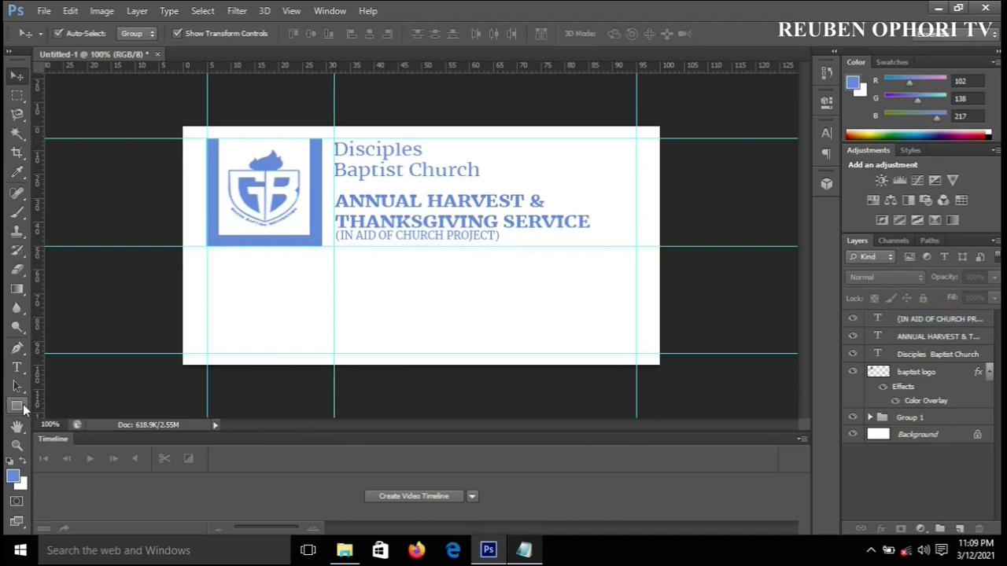
Draw a blue rectangle about 159 × 59 px at the envelope's upper-right guide corner and extend its left edge slightly outward
{"action": "left_click", "coordinate": [16, 406]}
{"action": "left_click_drag", "start_coordinate": [520, 137], "coordinate": [637, 181]}
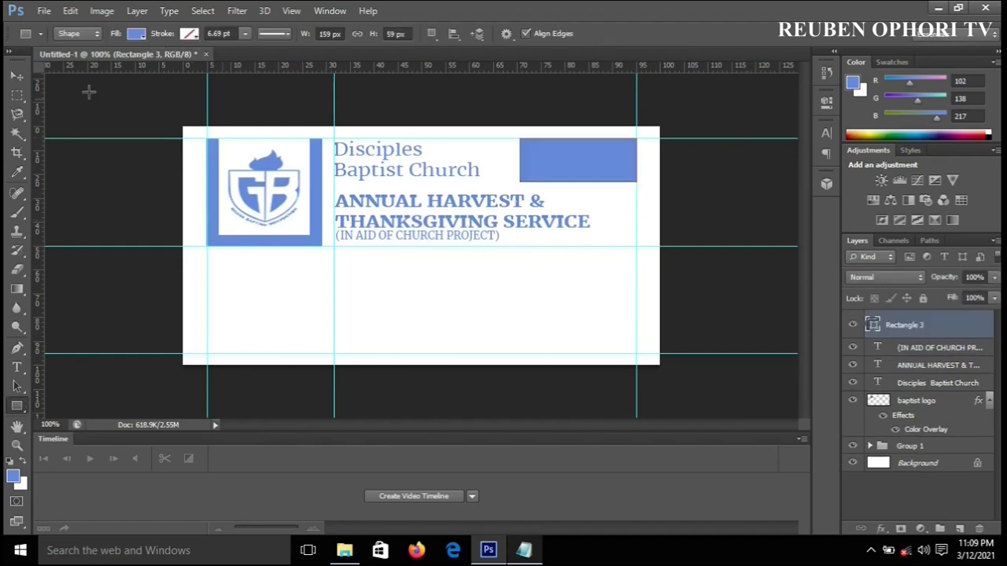
{"action": "left_click", "coordinate": [16, 76]}
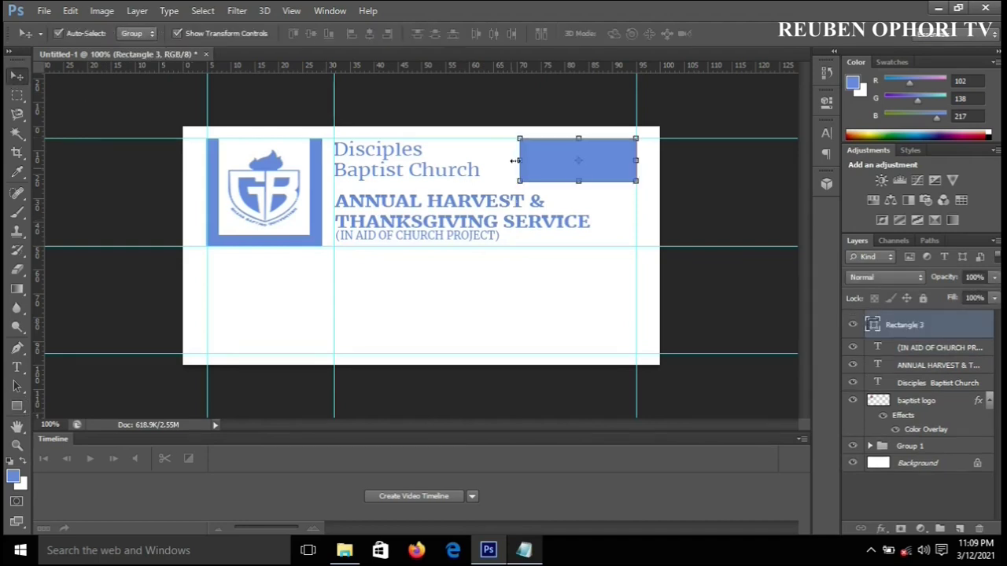
{"action": "left_click_drag", "start_coordinate": [519, 160], "coordinate": [511, 160]}
{"action": "left_click", "coordinate": [740, 33]}
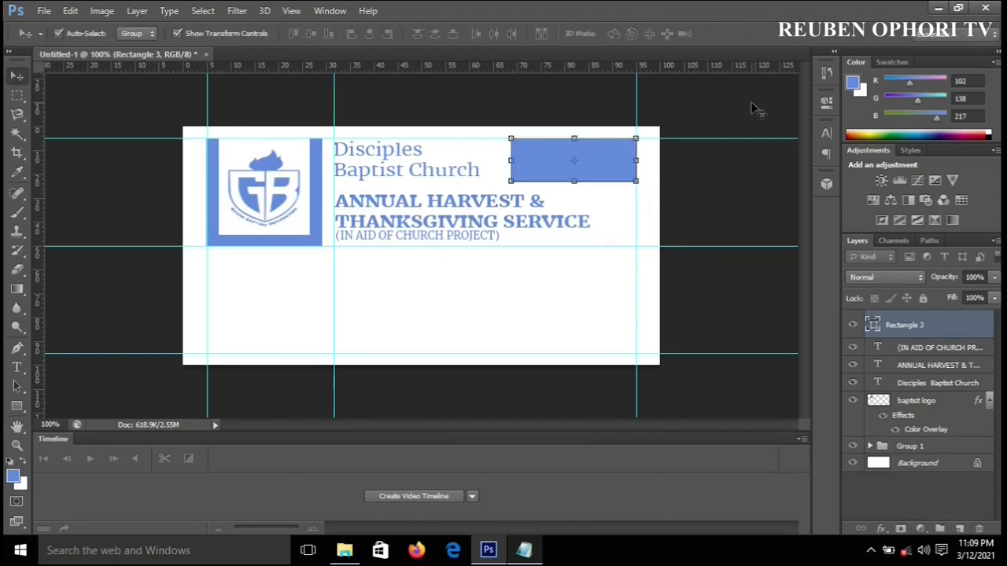
{"action": "left_click", "coordinate": [755, 111]}
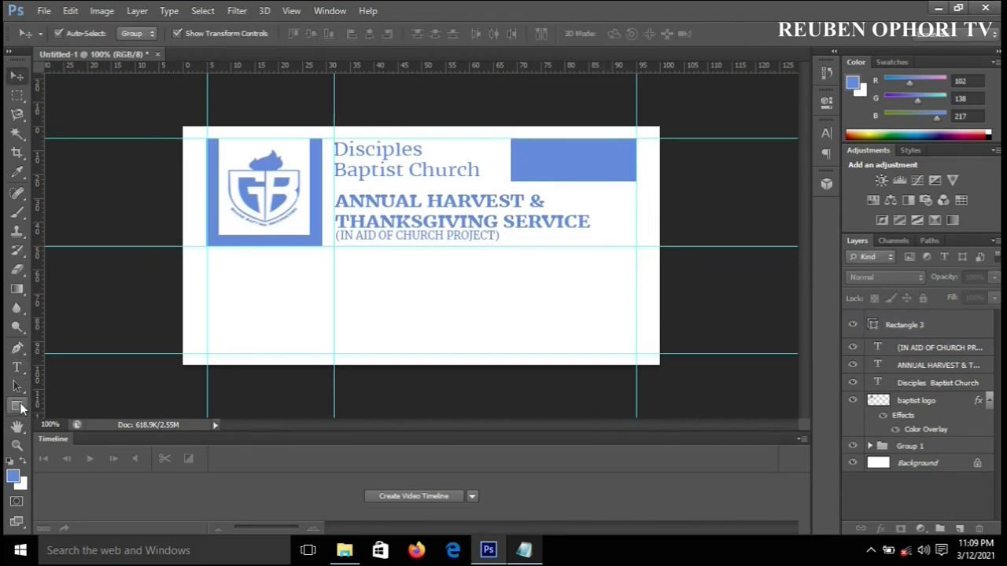
Draw a thin blue strip about 172 × 7 px under the upper-right rectangle and nudge it up to leave a narrow gap
{"action": "left_click", "coordinate": [19, 406]}
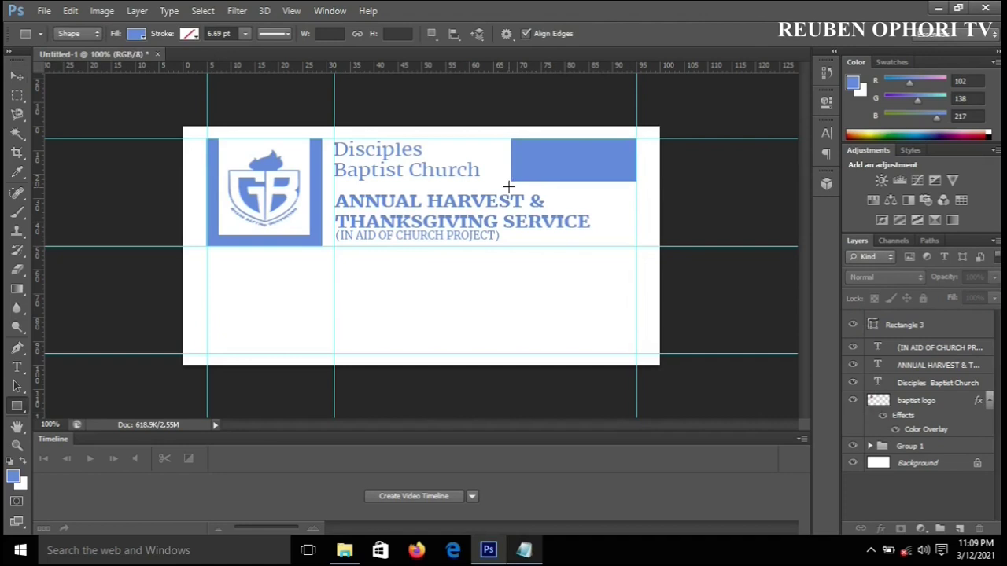
{"action": "left_click_drag", "start_coordinate": [517, 186], "coordinate": [638, 189]}
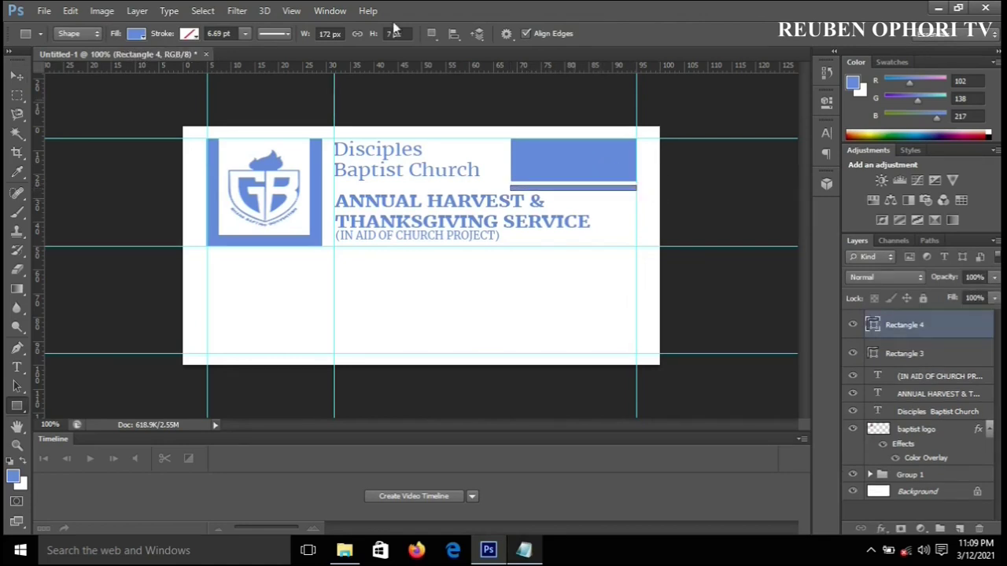
{"action": "left_click", "coordinate": [16, 76]}
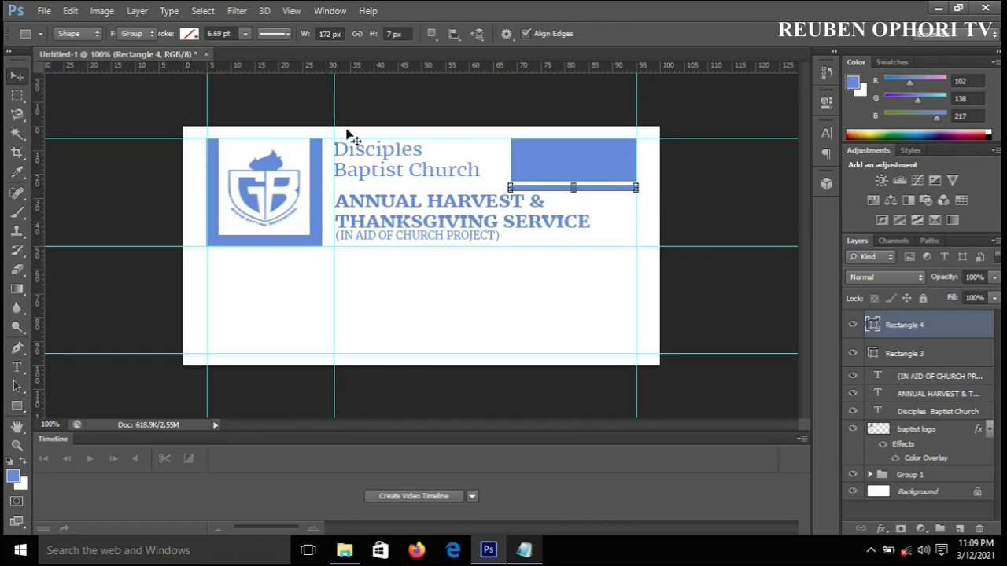
{"action": "key", "text": "Up"}
{"action": "key", "text": "Up"}
{"action": "key", "text": "Up"}
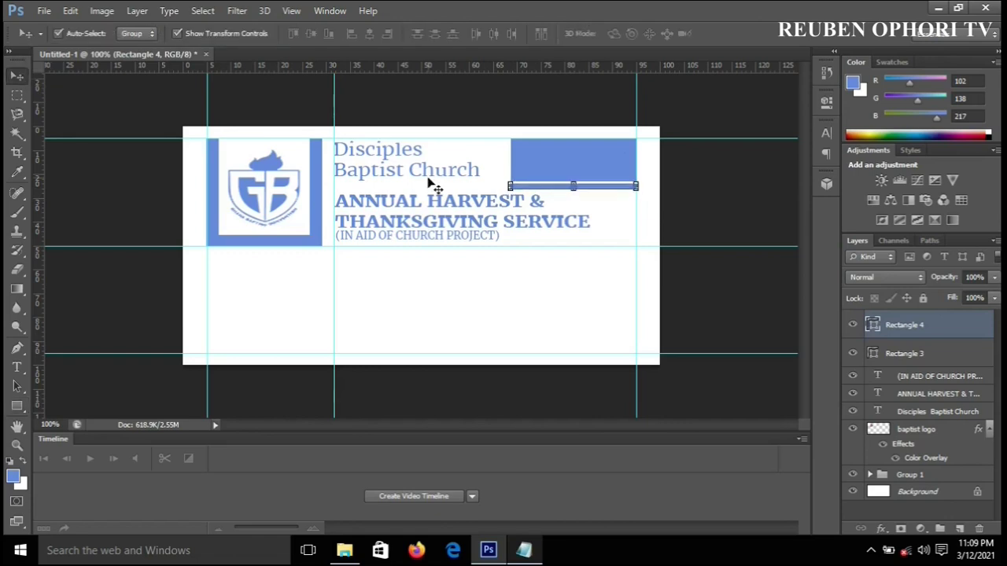
{"action": "left_click", "coordinate": [727, 214]}
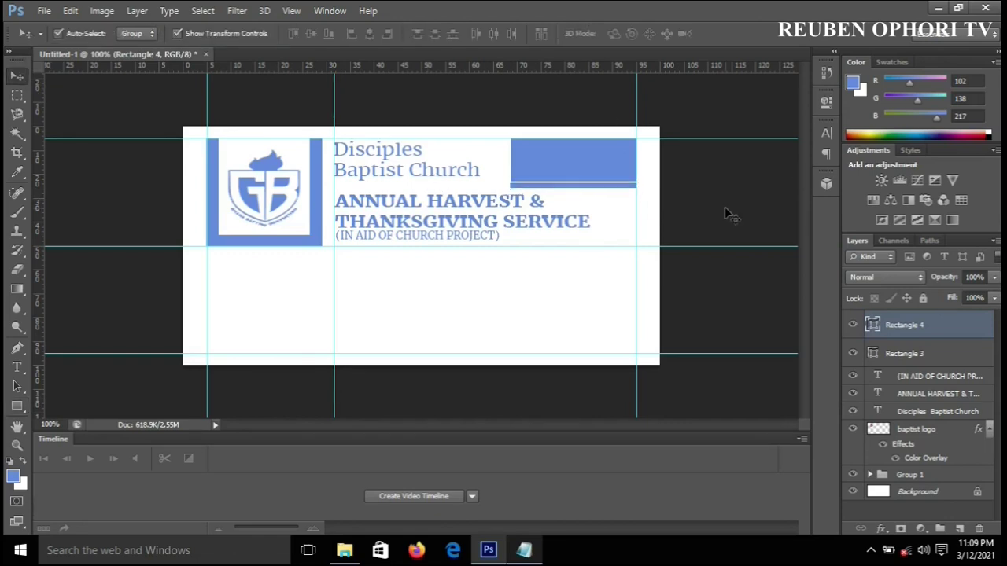
Group the upper-right rectangle and the thin strip beneath it, then deselect the group
{"action": "left_click", "coordinate": [900, 325]}
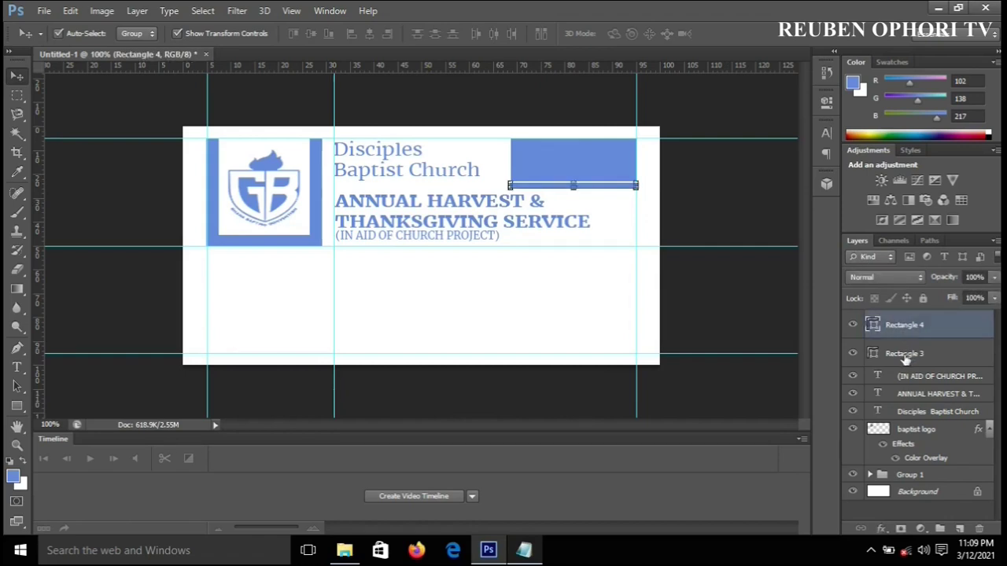
{"action": "left_click", "coordinate": [905, 355], "text": "shift"}
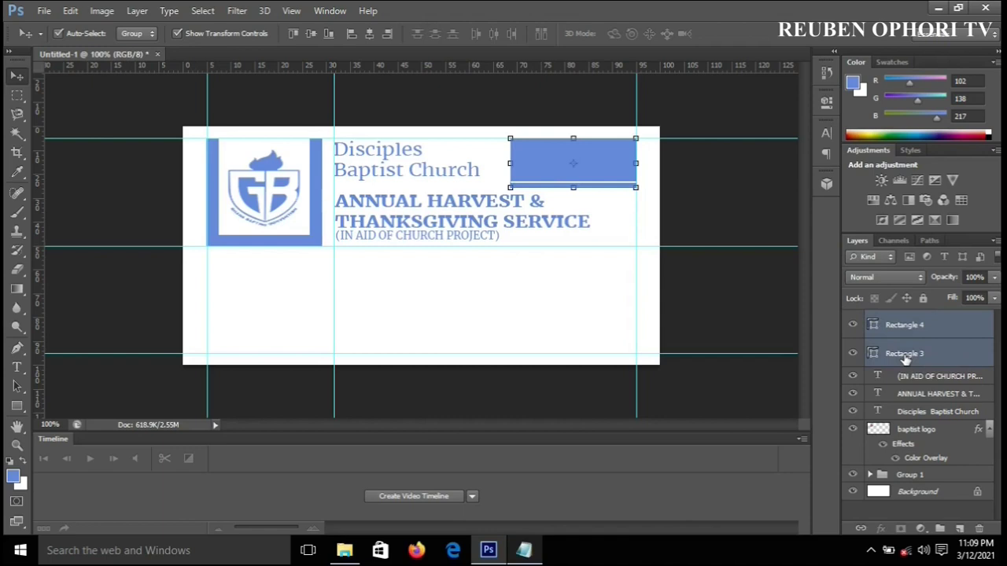
{"action": "key", "text": "ctrl+g"}
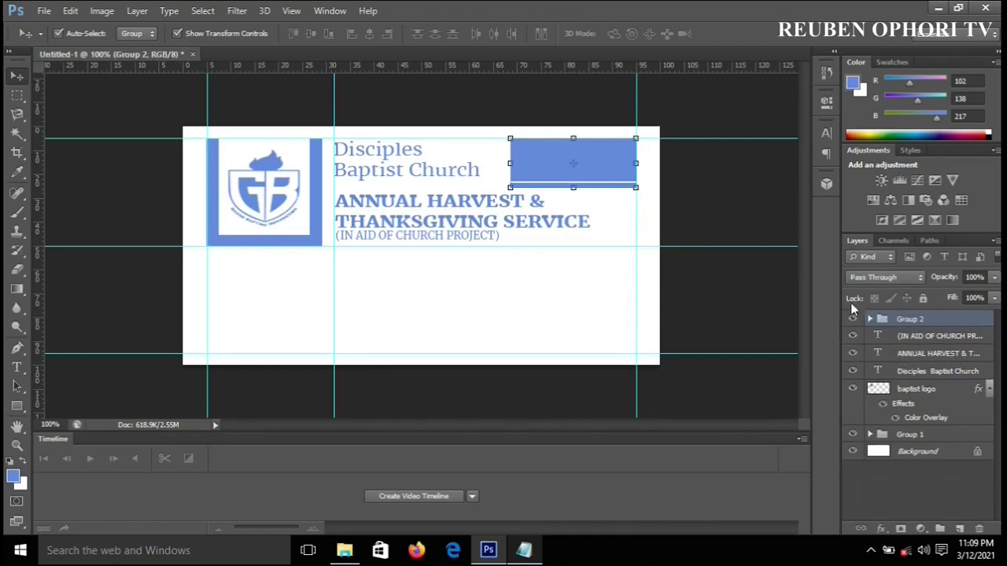
{"action": "left_click", "coordinate": [700, 219]}
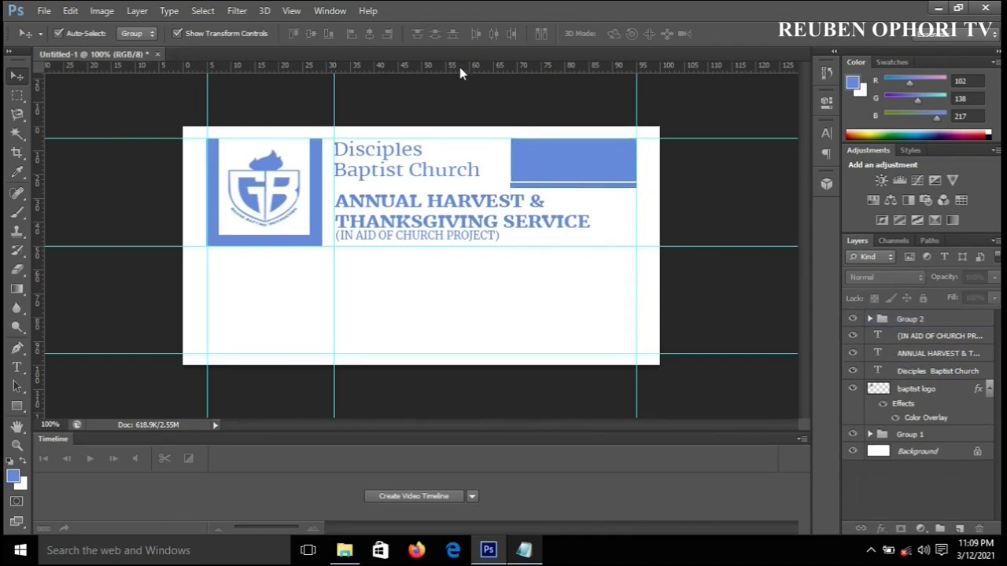
Add guides at about 73% horizontally and 66% vertically, and draw two blue rectangles about 191 × 71 px and 194 × 71 px between the lower guides
{"action": "left_click_drag", "start_coordinate": [459, 70], "coordinate": [451, 301]}
{"action": "left_click_drag", "start_coordinate": [43, 309], "coordinate": [40, 180]}
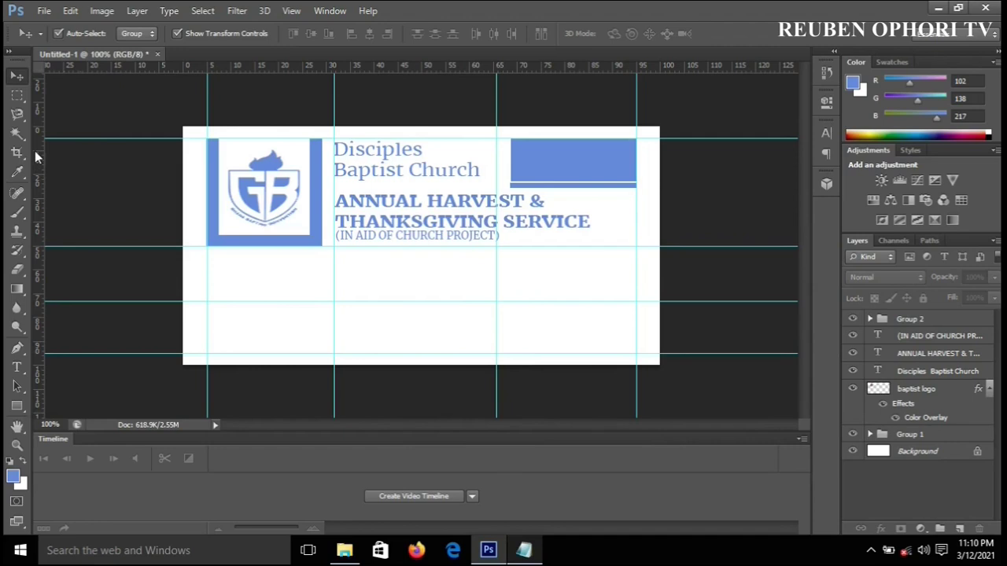
{"action": "left_click", "coordinate": [18, 405]}
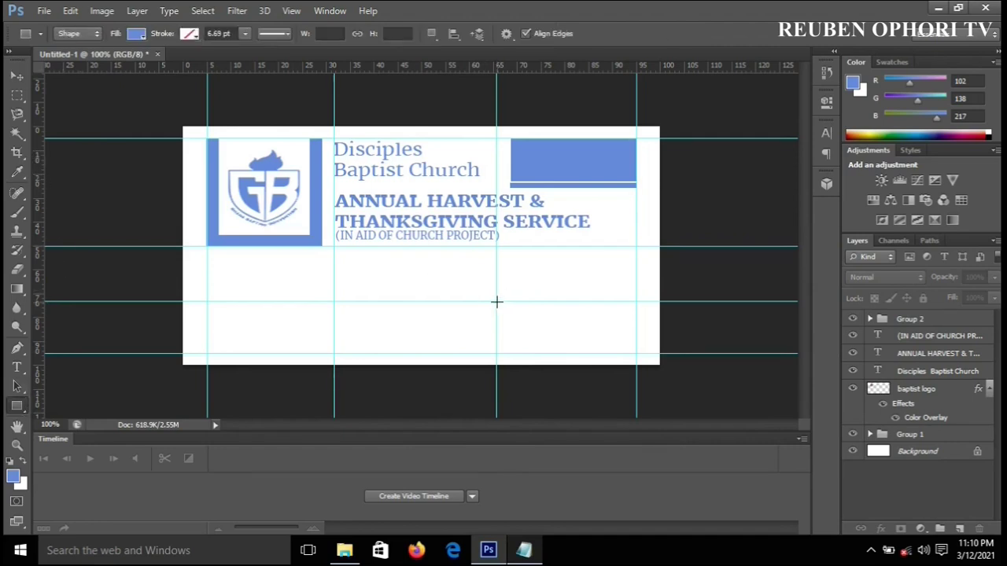
{"action": "left_click_drag", "start_coordinate": [496, 302], "coordinate": [577, 368]}
{"action": "left_click_drag", "start_coordinate": [616, 355], "coordinate": [636, 353]}
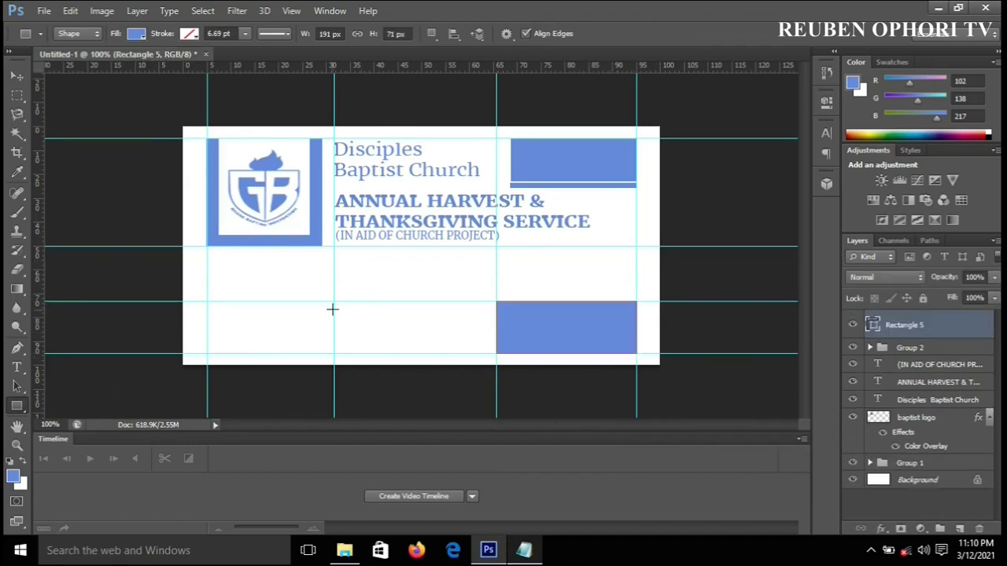
{"action": "left_click_drag", "start_coordinate": [333, 301], "coordinate": [477, 354]}
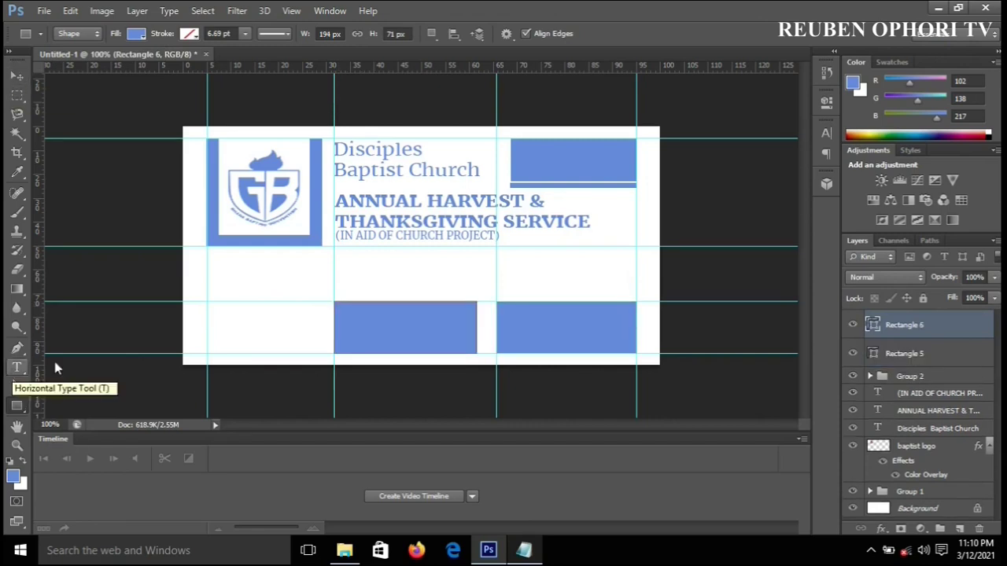
Apply a white Color Overlay to the envelope's lower-right rectangle
{"action": "left_click", "coordinate": [16, 75]}
{"action": "left_click", "coordinate": [579, 333]}
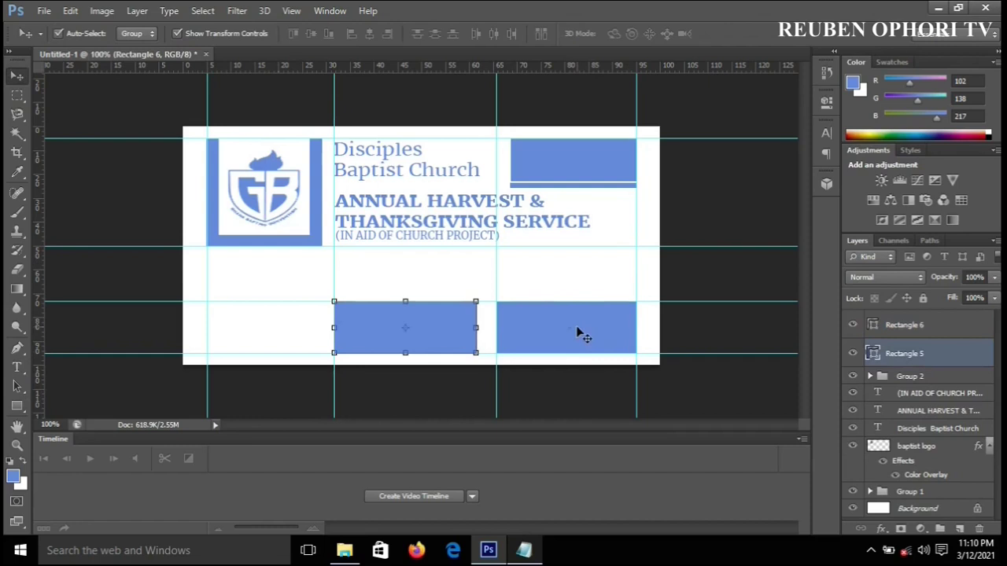
{"action": "left_click", "coordinate": [882, 529]}
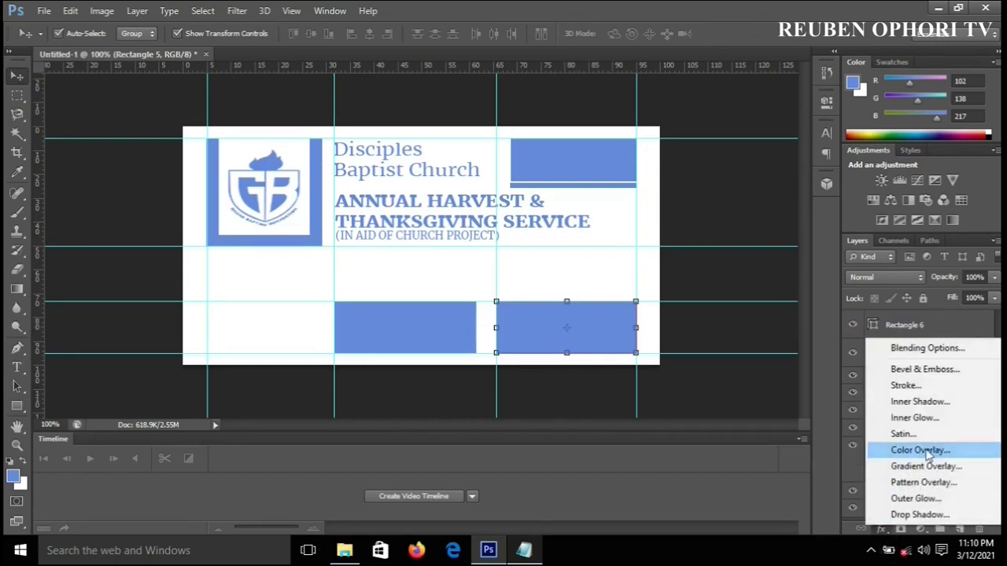
{"action": "left_click", "coordinate": [921, 451]}
{"action": "left_click", "coordinate": [86, 405]}
Draw a thin blue strip along the top edge of the white lower-right rectangle, reaching the right margin guide
{"action": "left_click", "coordinate": [16, 406]}
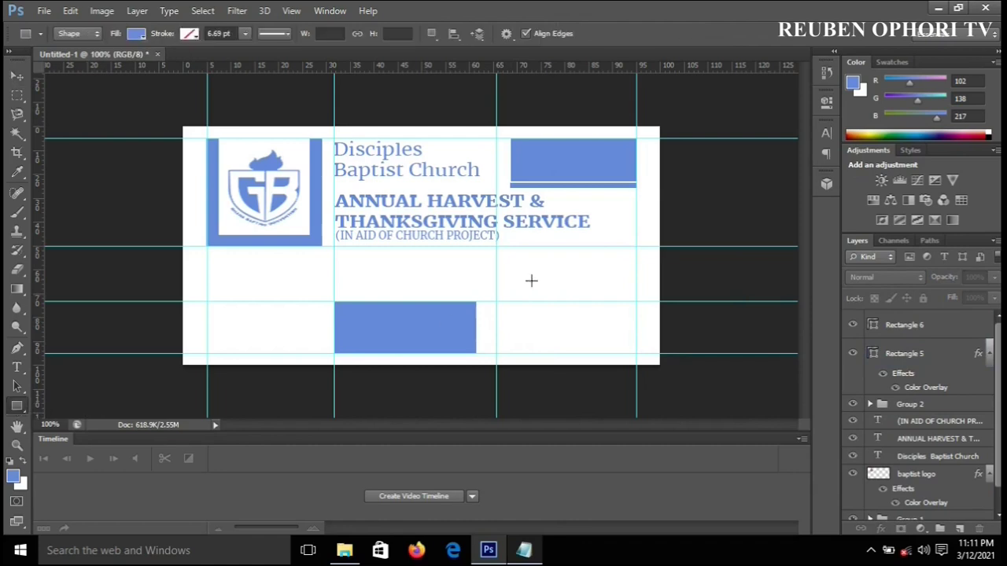
{"action": "mouse_move", "coordinate": [496, 302]}
{"action": "left_mouse_down"}
{"action": "mouse_move", "coordinate": [560, 321]}
{"action": "mouse_move", "coordinate": [637, 309]}
{"action": "left_mouse_up"}
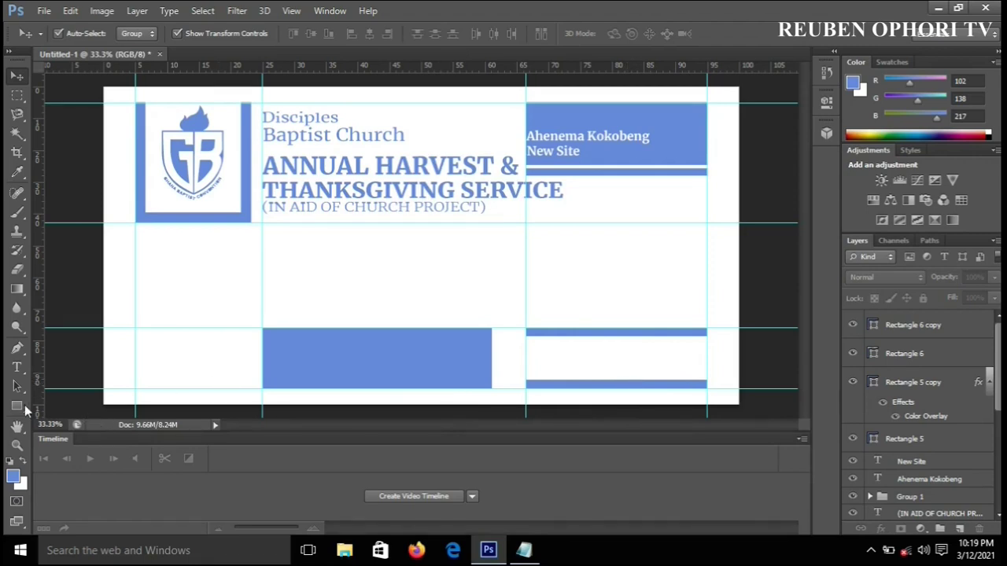
Draw a right-pointing triangle about 137 × 154 px with the three-sided Polygon tool and align it with the bottom centre blue rectangle's left edge
{"action": "left_click_drag", "start_coordinate": [26, 410], "coordinate": [79, 449]}
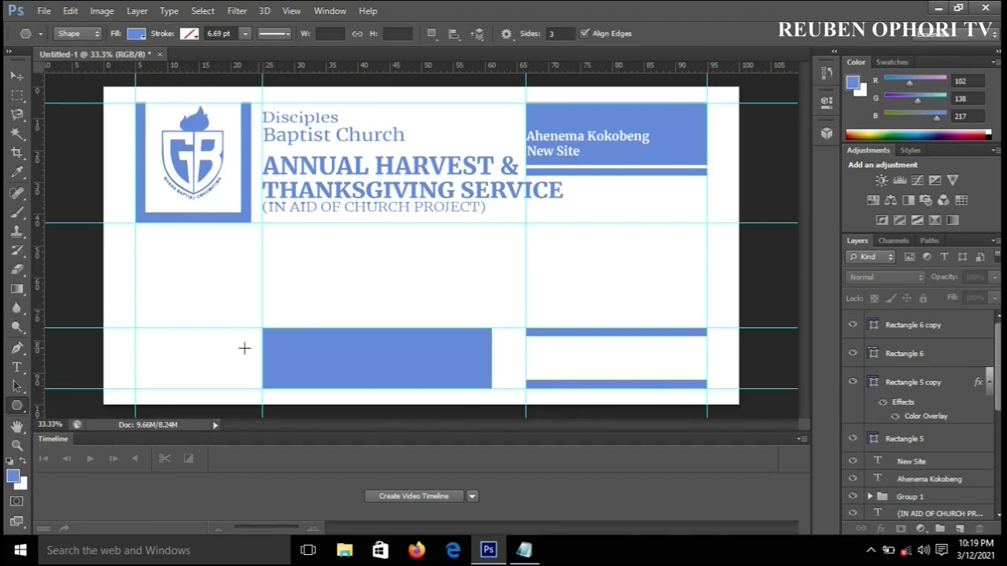
{"action": "left_click", "coordinate": [21, 486]}
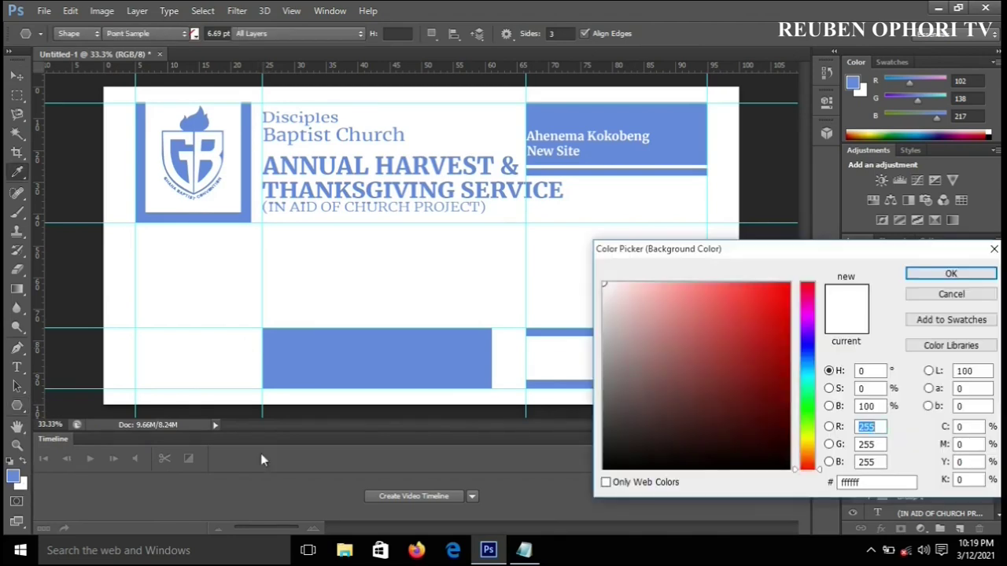
{"action": "left_click", "coordinate": [435, 239]}
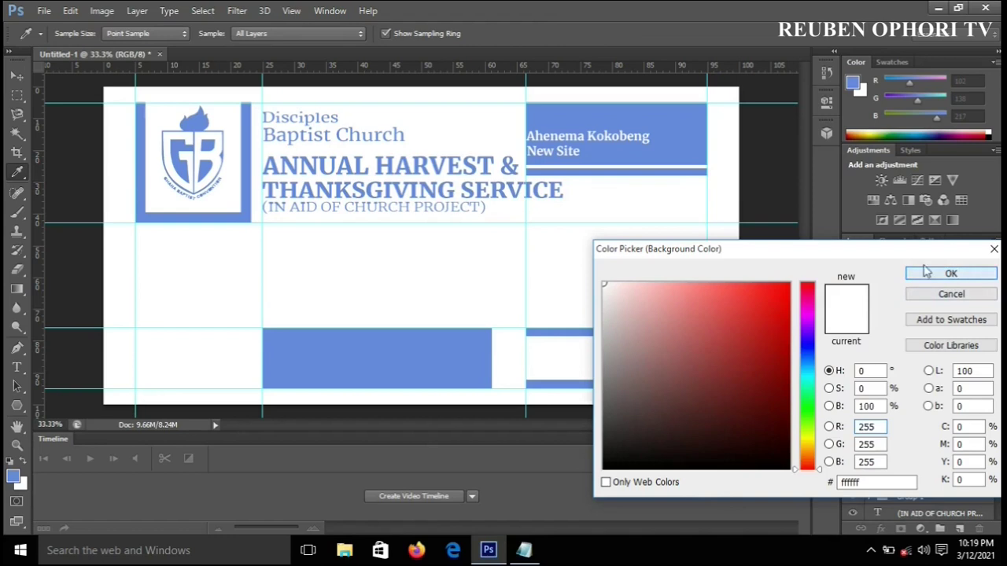
{"action": "left_click", "coordinate": [951, 274]}
{"action": "left_click_drag", "start_coordinate": [262, 358], "coordinate": [250, 376]}
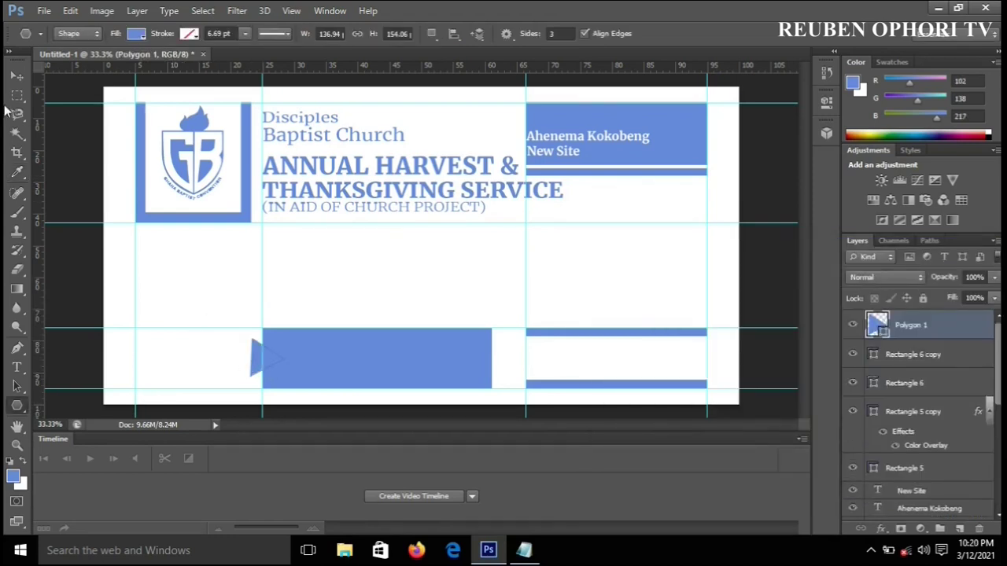
{"action": "left_click", "coordinate": [15, 76]}
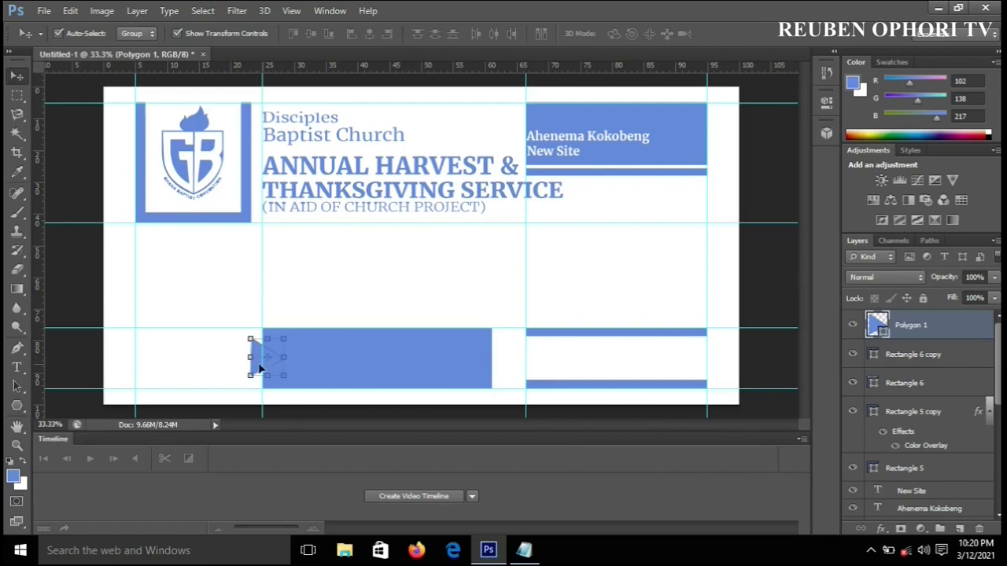
{"action": "left_click_drag", "start_coordinate": [258, 365], "coordinate": [268, 369]}
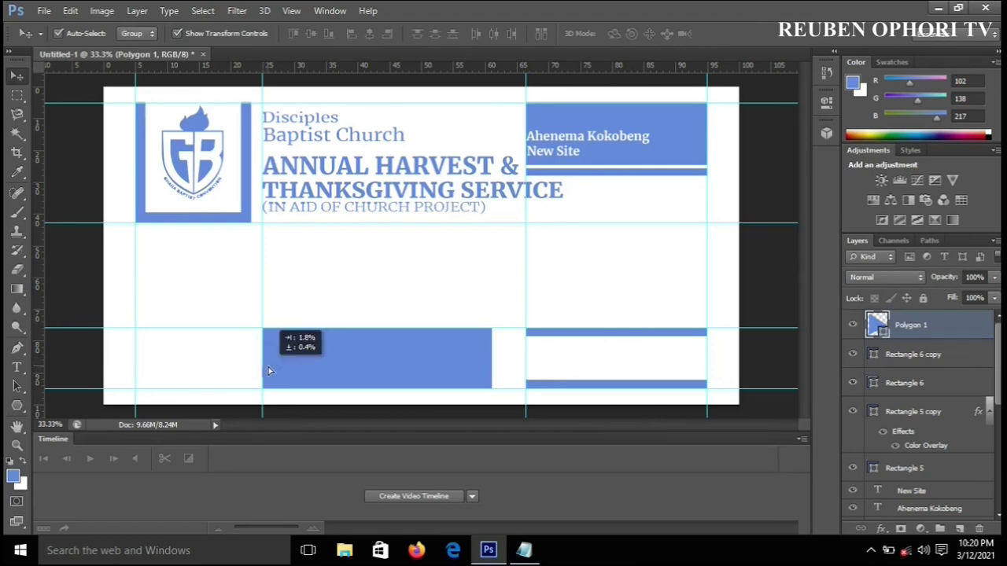
Apply a white Color Overlay to the triangle and deselect it
{"action": "left_click", "coordinate": [881, 529]}
{"action": "left_click", "coordinate": [906, 452]}
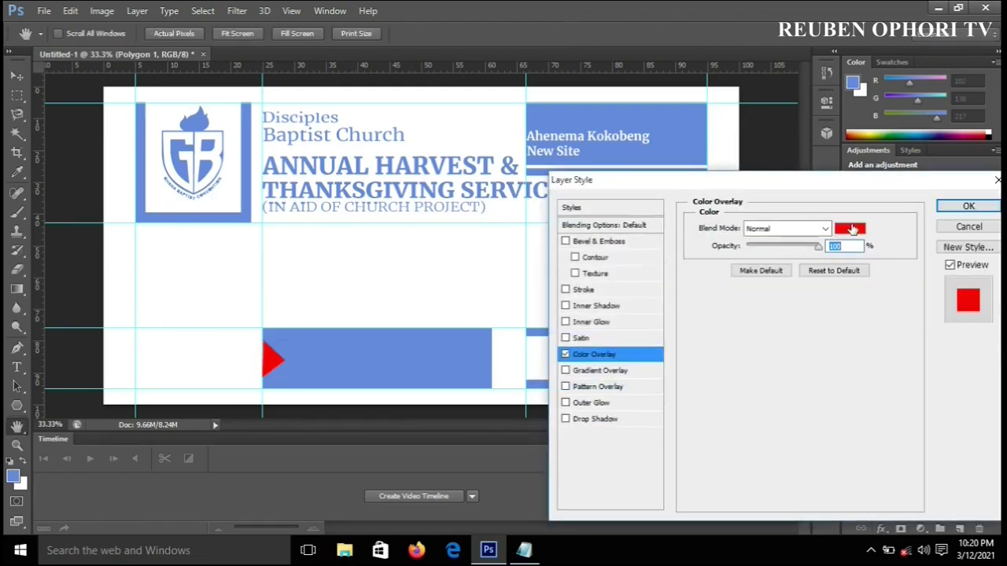
{"action": "left_click", "coordinate": [853, 228]}
{"action": "left_click", "coordinate": [373, 238]}
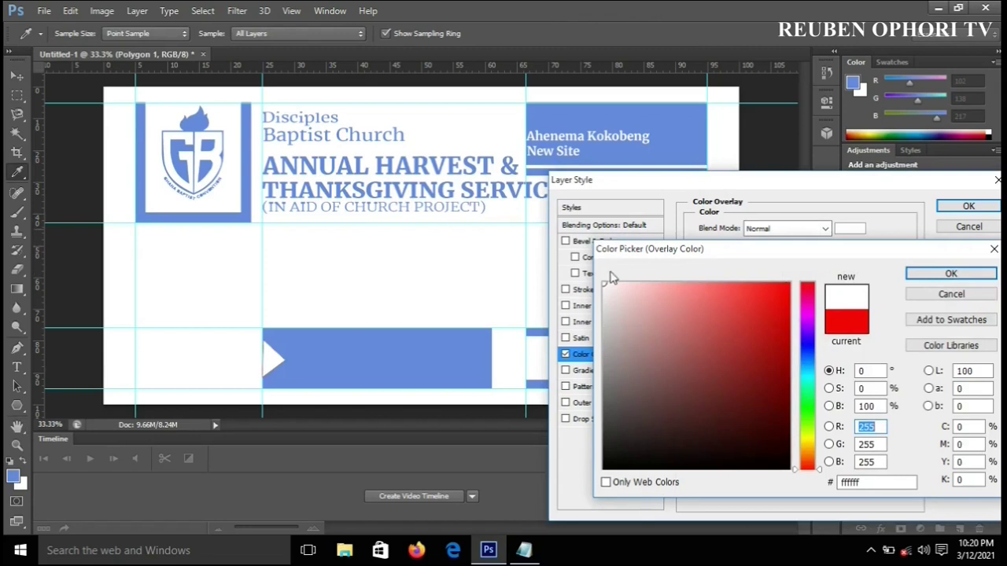
{"action": "left_click", "coordinate": [944, 274]}
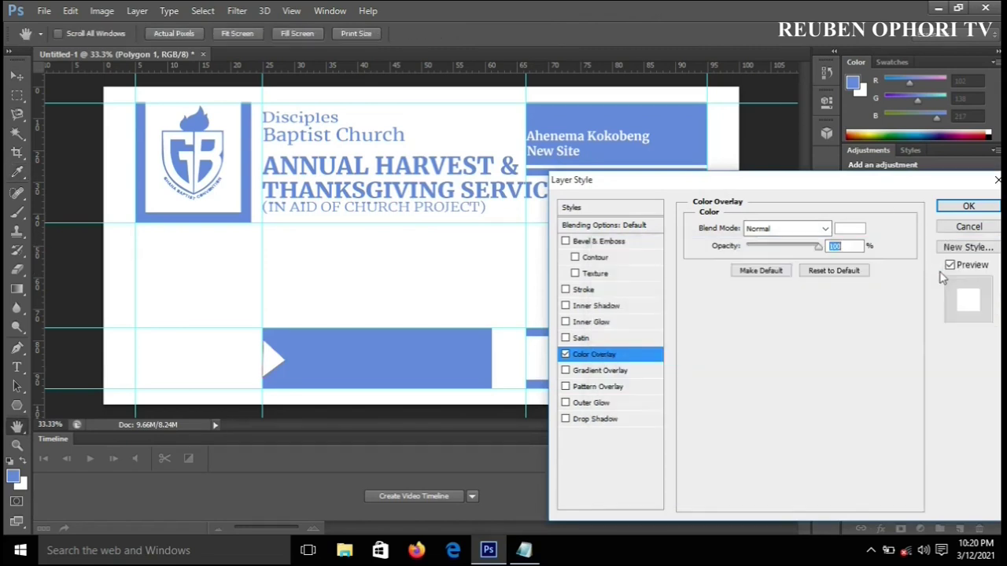
{"action": "left_click", "coordinate": [968, 205]}
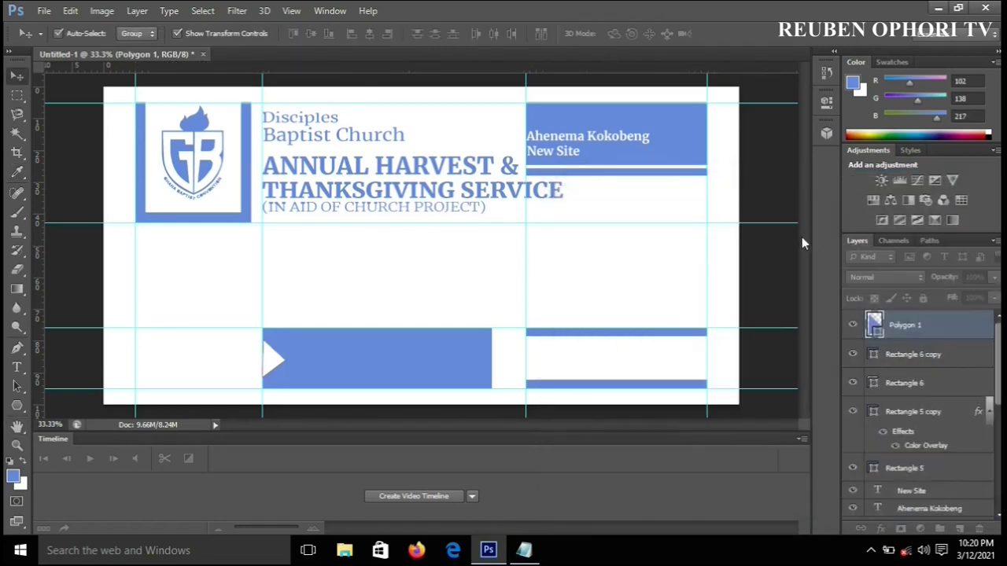
{"action": "left_click", "coordinate": [441, 322]}
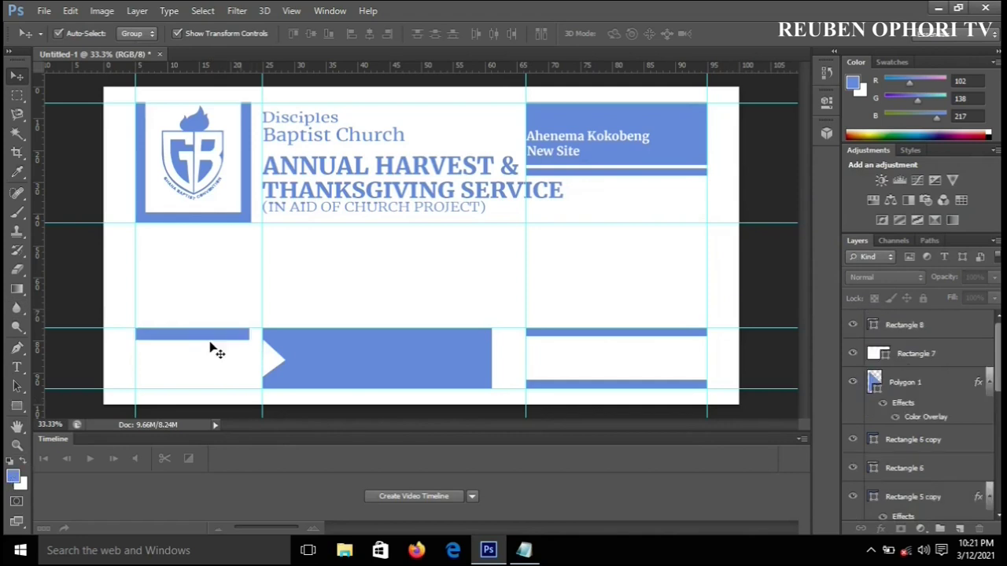
Duplicate the thin blue strip in the envelope's lower-left area and place the copy on the bottom margin guide
{"action": "left_click", "coordinate": [209, 349]}
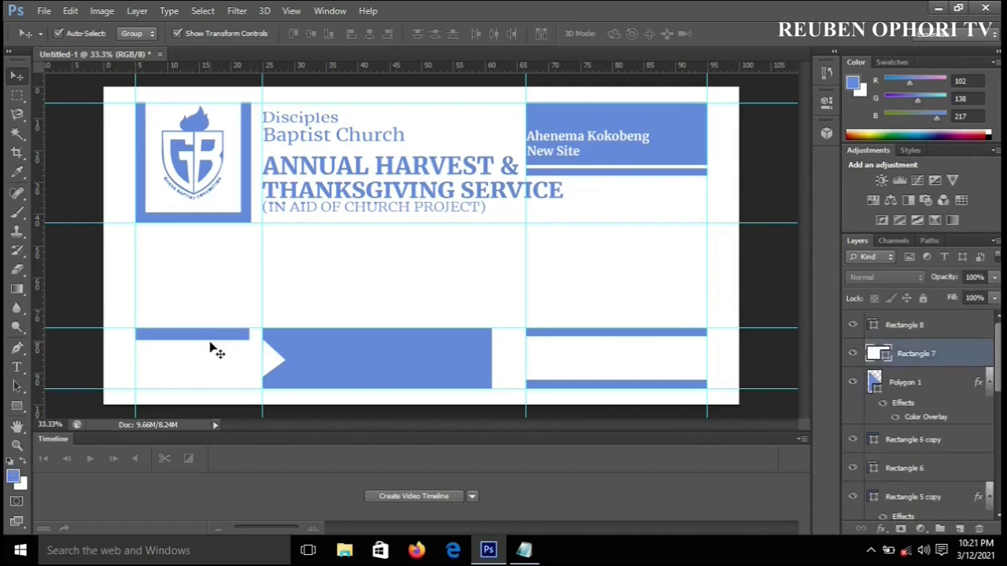
{"action": "left_click", "coordinate": [208, 337]}
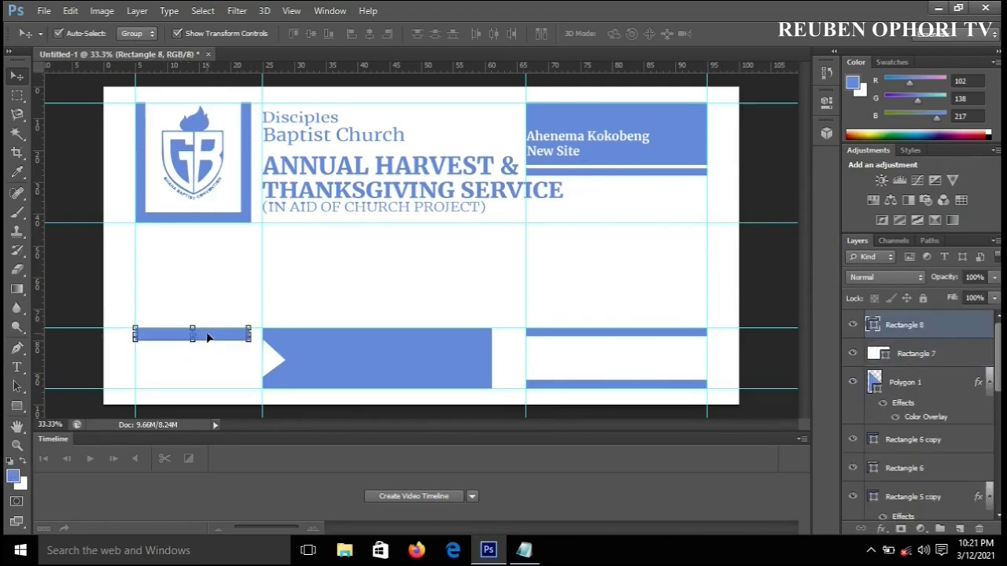
{"action": "left_click_drag", "start_coordinate": [208, 336], "coordinate": [209, 385], "text": "alt"}
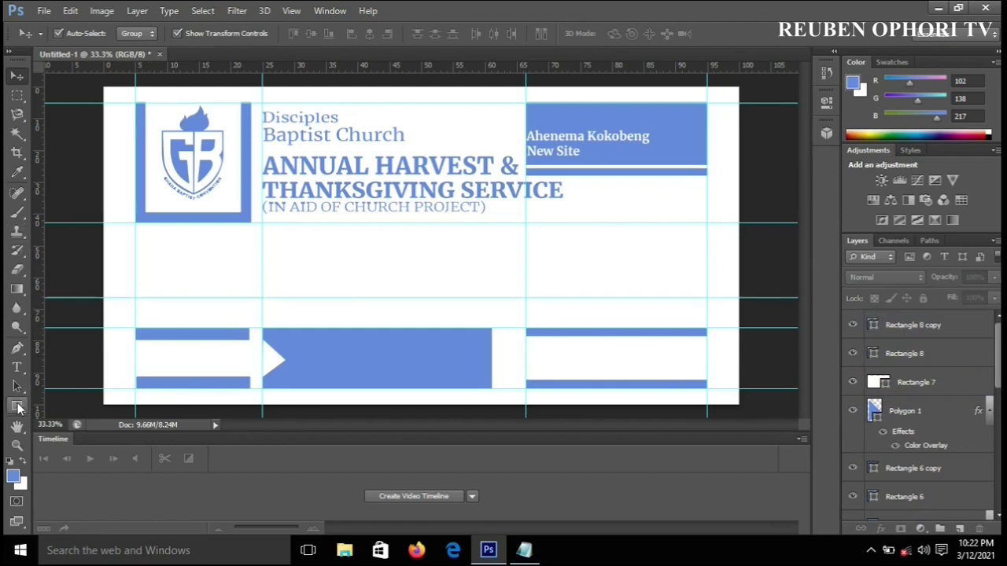
Draw a very thin blue line between the left and right margin guides and place it along the guide above the lower boxes
{"action": "left_click", "coordinate": [17, 406]}
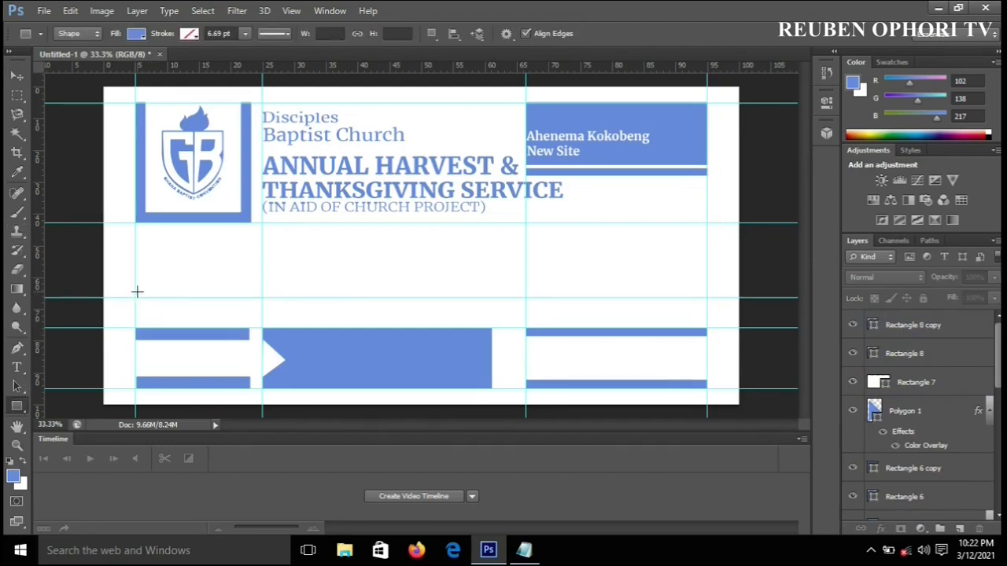
{"action": "mouse_move", "coordinate": [142, 295]}
{"action": "left_mouse_down"}
{"action": "mouse_move", "coordinate": [283, 312]}
{"action": "mouse_move", "coordinate": [707, 292]}
{"action": "left_mouse_up"}
{"action": "key", "text": "v"}
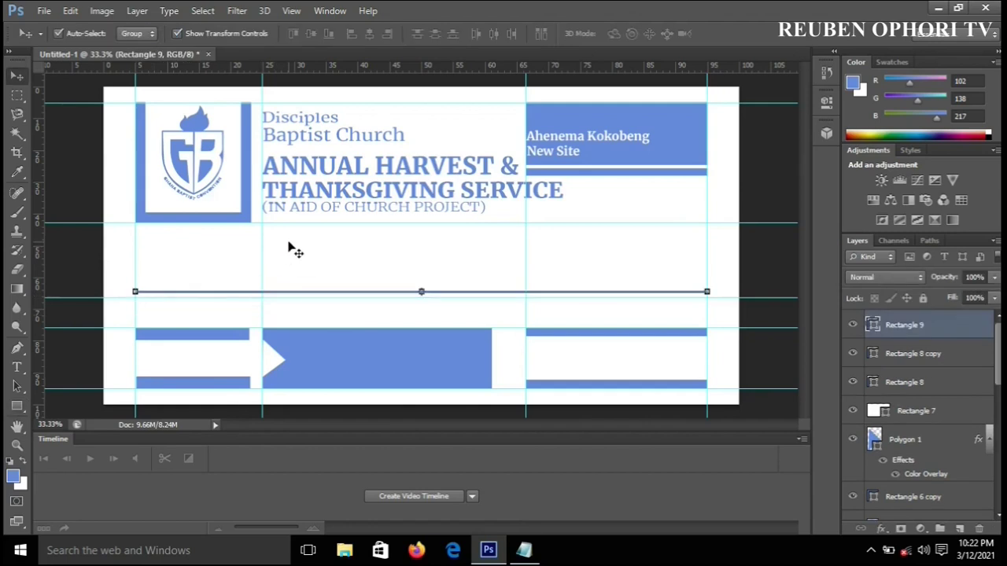
{"action": "left_click", "coordinate": [569, 281]}
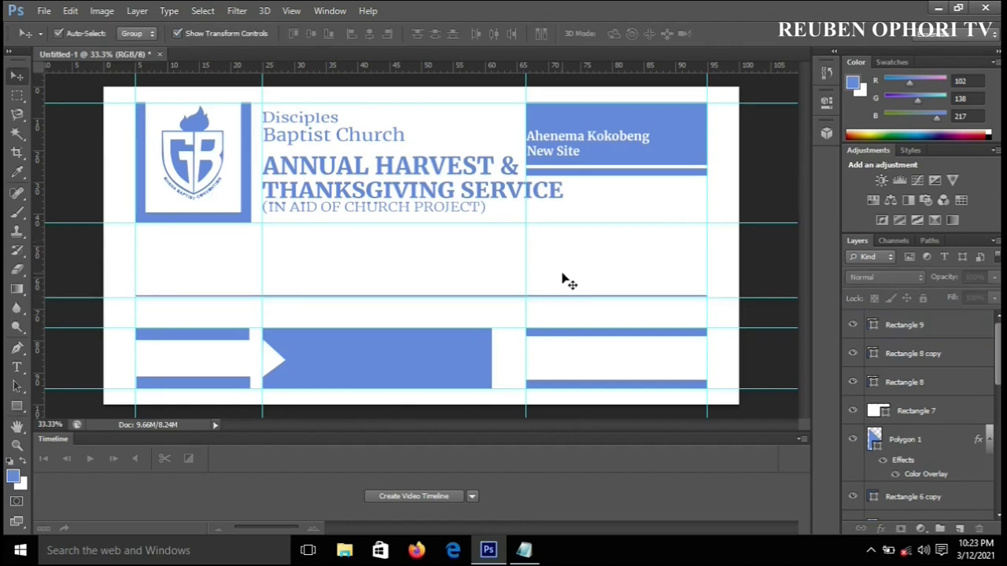
Add the text "GIVING IN THE DIRECTION OF THE HOLY SPIRIT"( Phil. 4:15 - 17) beneath the long line, stretched slightly from the guide beside the logo
{"action": "left_click", "coordinate": [524, 551]}
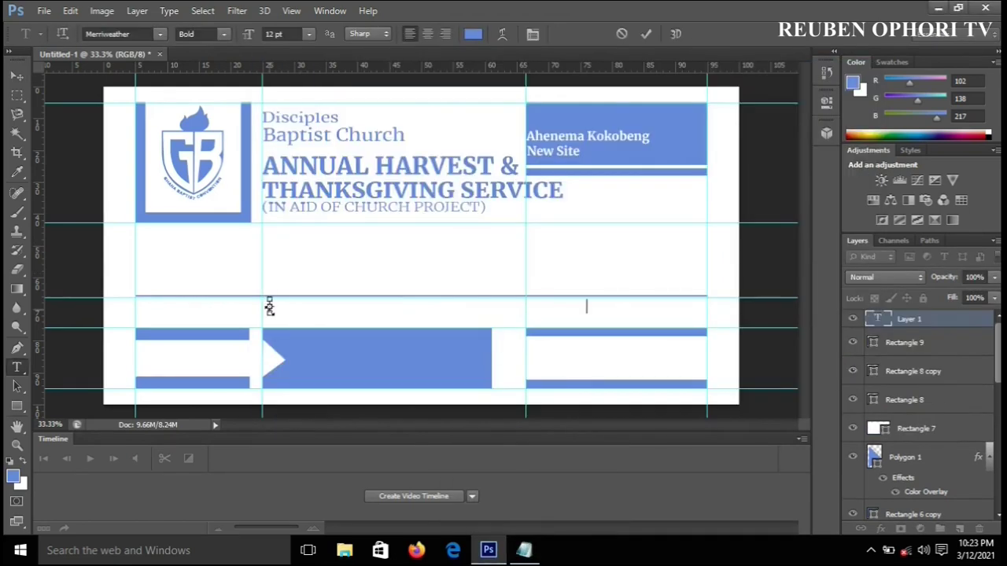
{"action": "type", "text": "\"GIVING IN THE DIRECTION OF THE HOLY SPIRIT\""}
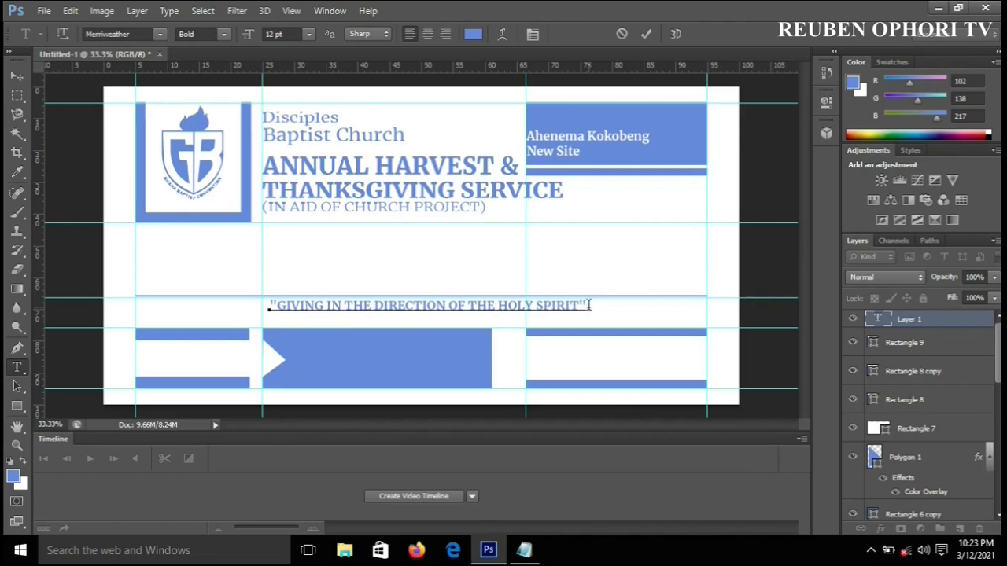
{"action": "type", "text": "Phil. 4:15 - 17"}
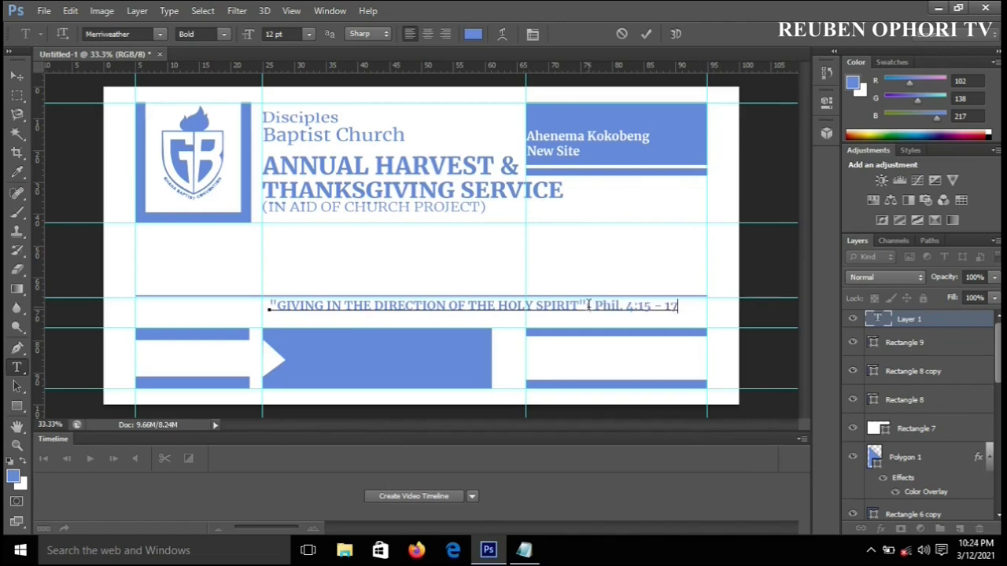
{"action": "type", "text": ")"}
{"action": "left_click", "coordinate": [647, 34]}
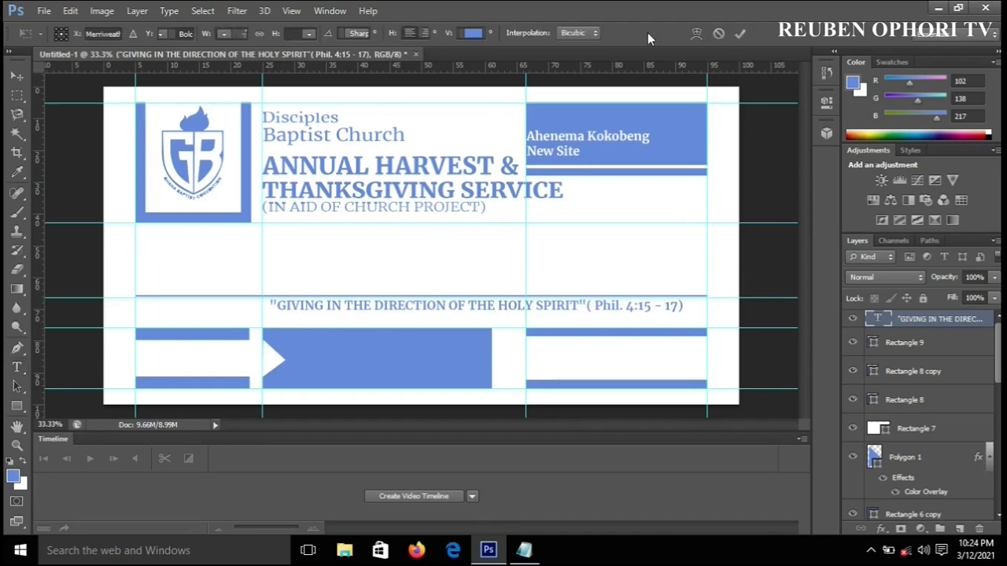
{"action": "key", "text": "v"}
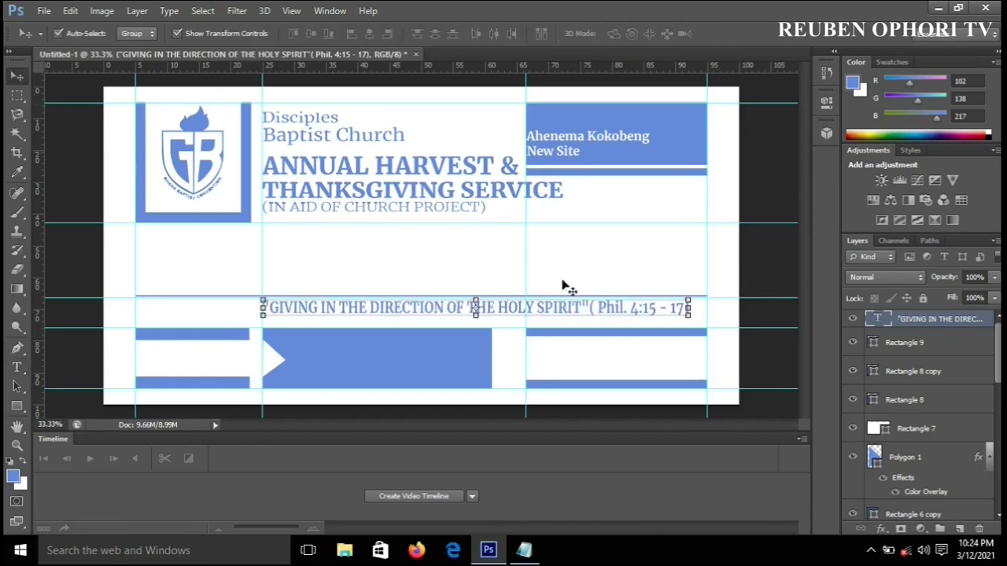
{"action": "left_click", "coordinate": [764, 366]}
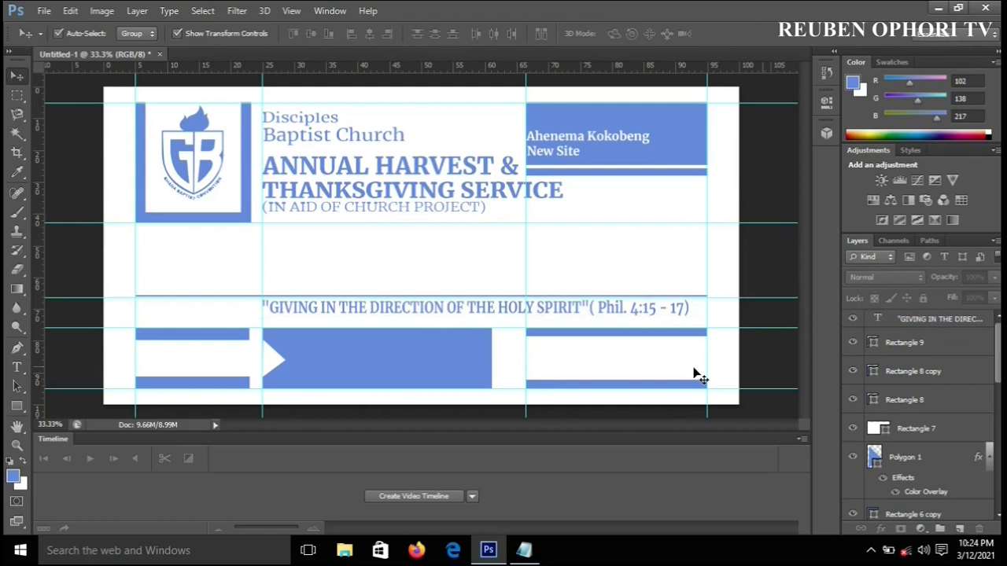
Copy "NAME:" from the Envelope Notepad file, place it just above the long line's left end and scale it to about 131 × 136%
{"action": "left_click", "coordinate": [524, 550]}
{"action": "left_click_drag", "start_coordinate": [264, 277], "coordinate": [323, 287]}
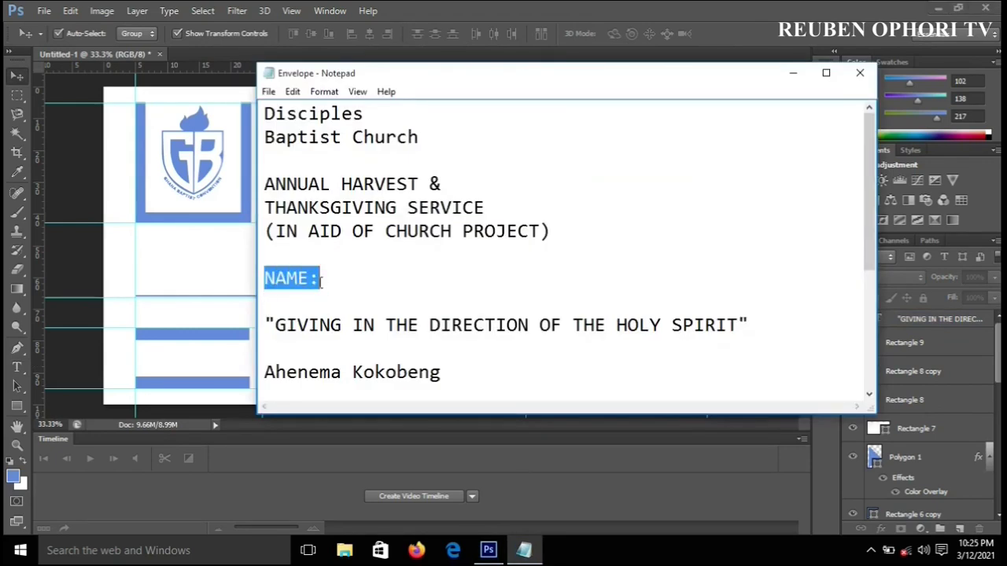
{"action": "right_click", "coordinate": [302, 285]}
{"action": "left_click", "coordinate": [339, 325]}
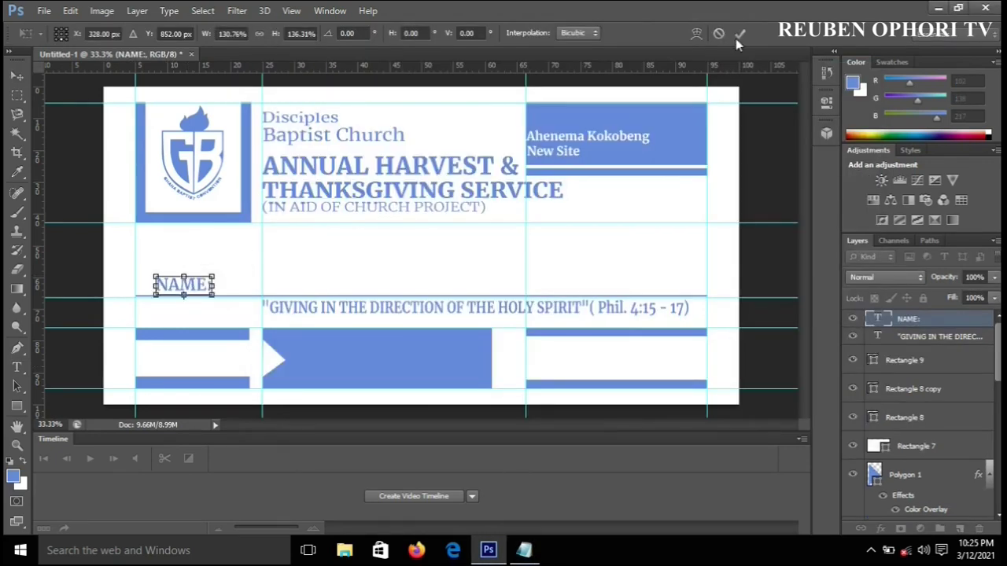
{"action": "left_click", "coordinate": [738, 36]}
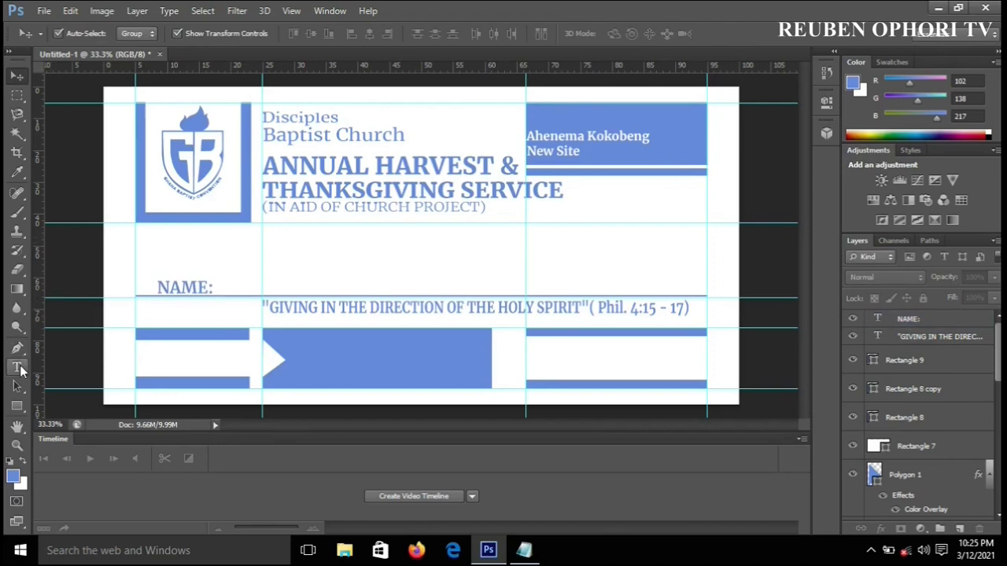
Draw a thin writing line extending from "NAME:" almost to the right margin guide, and rasterize its layer
{"action": "left_click", "coordinate": [16, 406]}
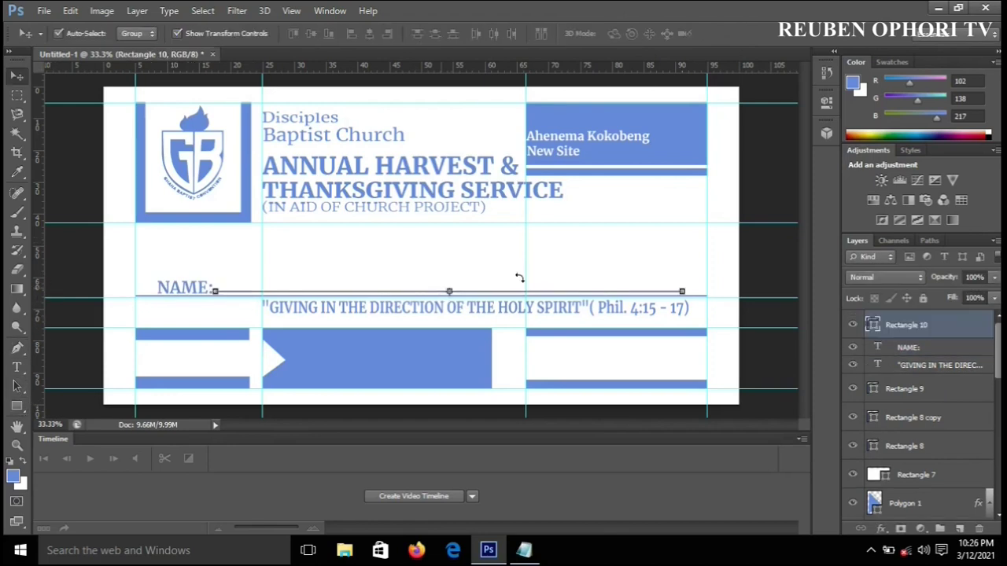
{"action": "right_click", "coordinate": [897, 326]}
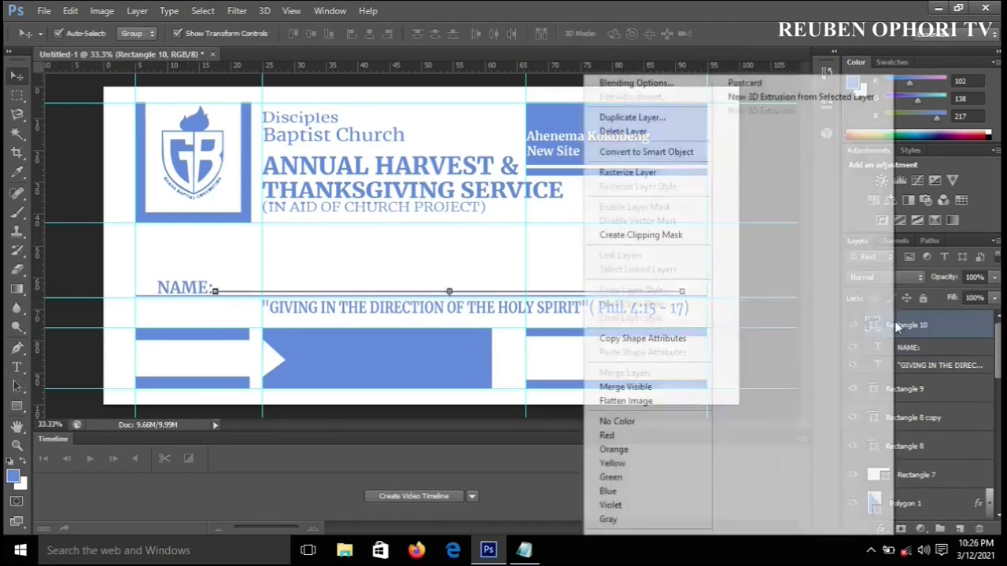
{"action": "left_click", "coordinate": [645, 172]}
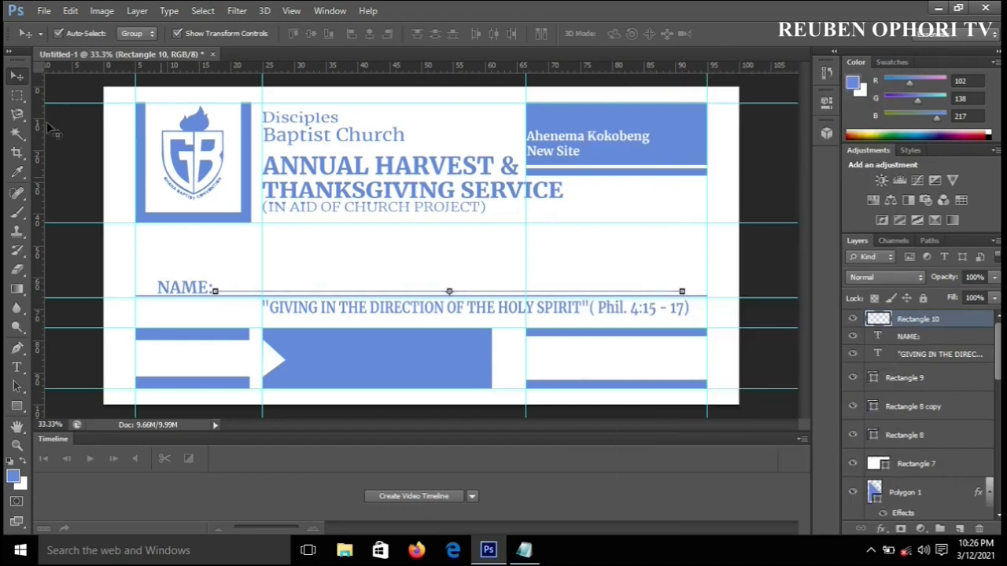
Cut a short marquee-selected section of the name line onto its own layer, then delete that layer
{"action": "left_click", "coordinate": [17, 96]}
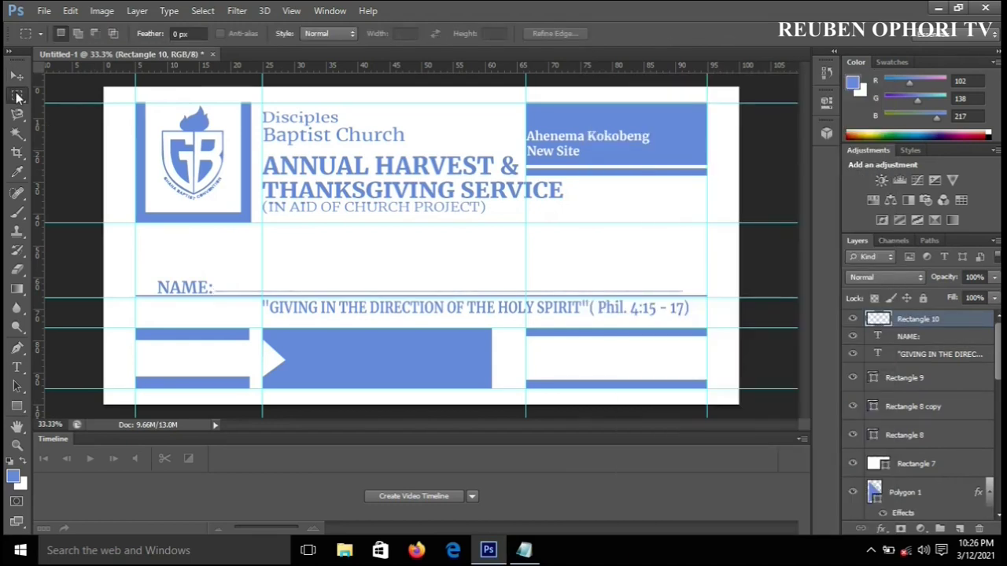
{"action": "right_click", "coordinate": [17, 96]}
{"action": "left_click", "coordinate": [18, 97]}
{"action": "left_click_drag", "start_coordinate": [537, 284], "coordinate": [603, 293]}
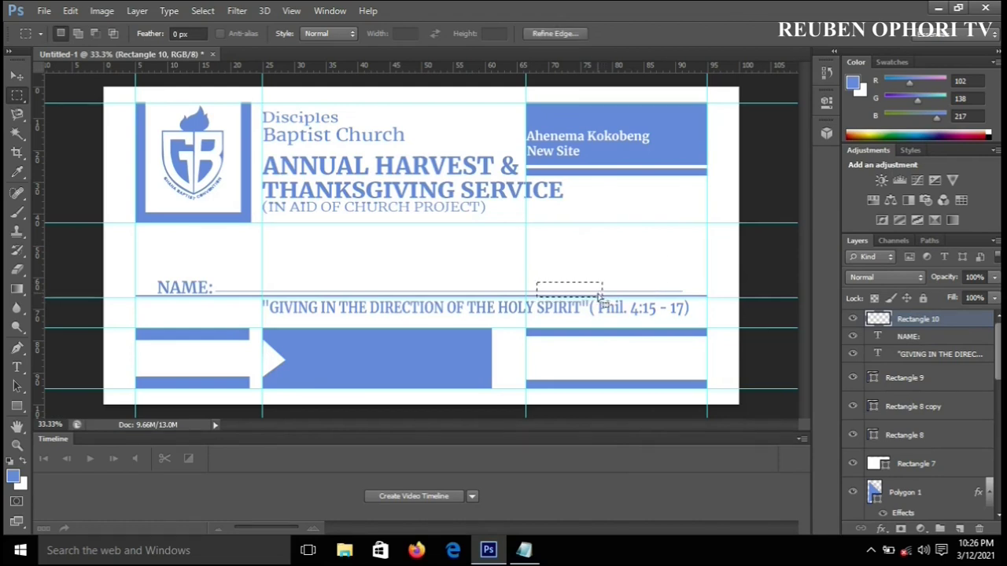
{"action": "right_click", "coordinate": [598, 299]}
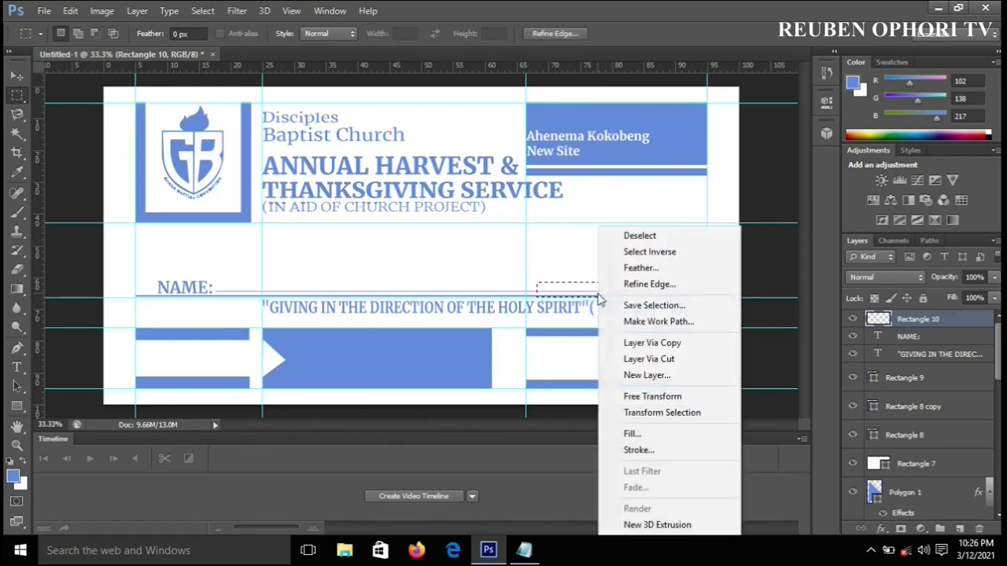
{"action": "left_click", "coordinate": [650, 359]}
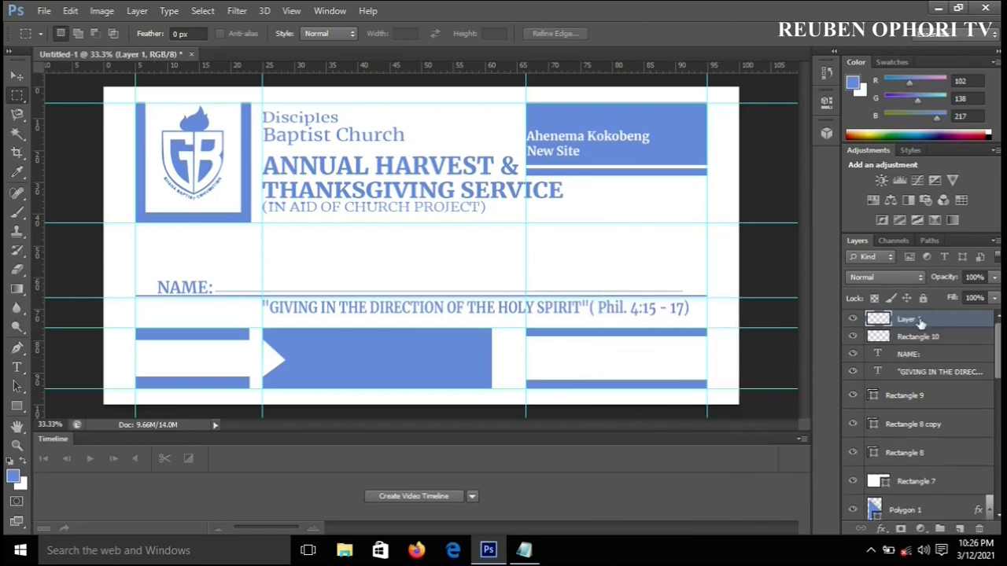
{"action": "key", "text": "Delete"}
Copy "Amount" from the Envelope Notepad file and place it in the gap cut in the name line
{"action": "key", "text": "alt+Tab"}
{"action": "left_click_drag", "start_coordinate": [868, 267], "coordinate": [869, 314]}
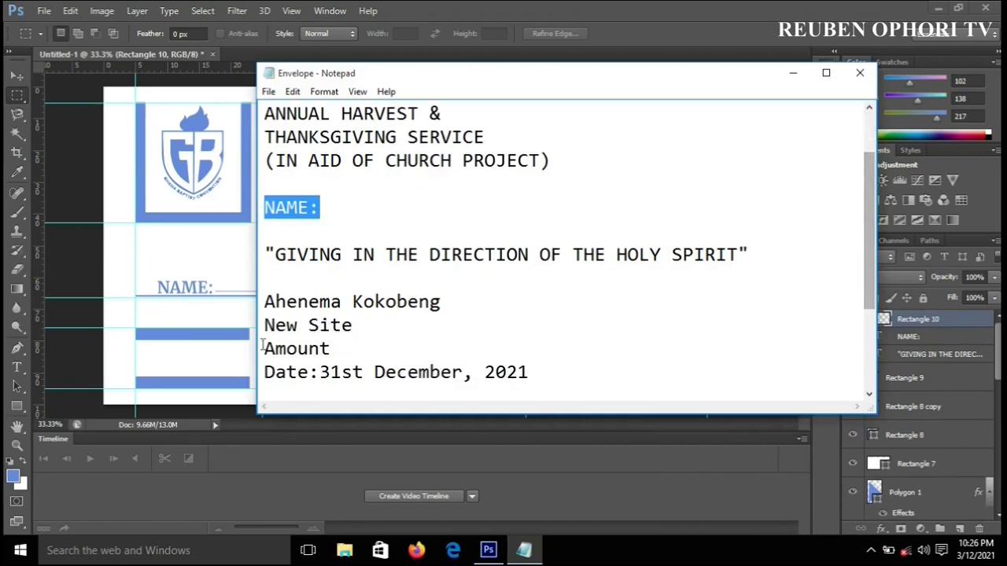
{"action": "left_click_drag", "start_coordinate": [265, 348], "coordinate": [341, 350]}
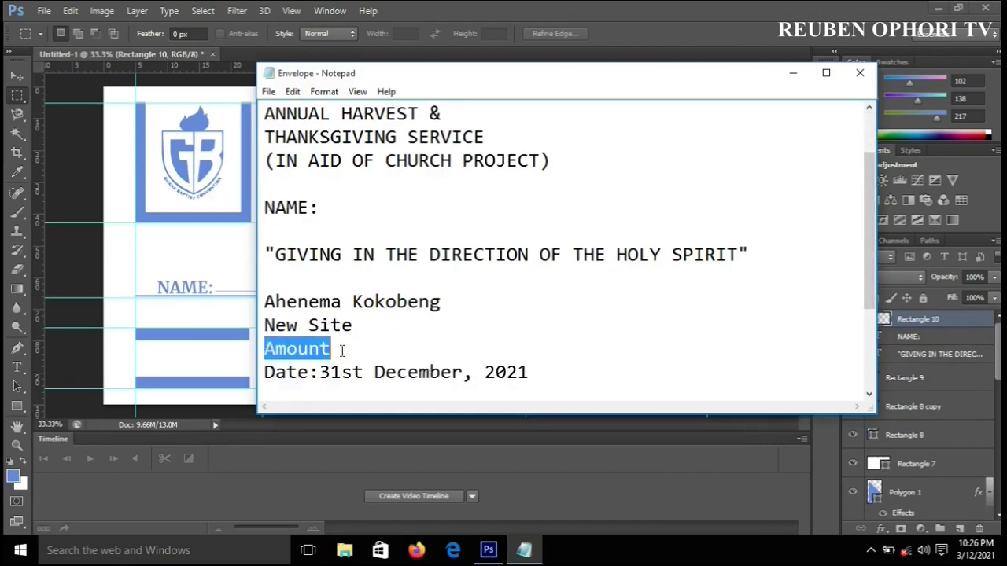
{"action": "right_click", "coordinate": [307, 349]}
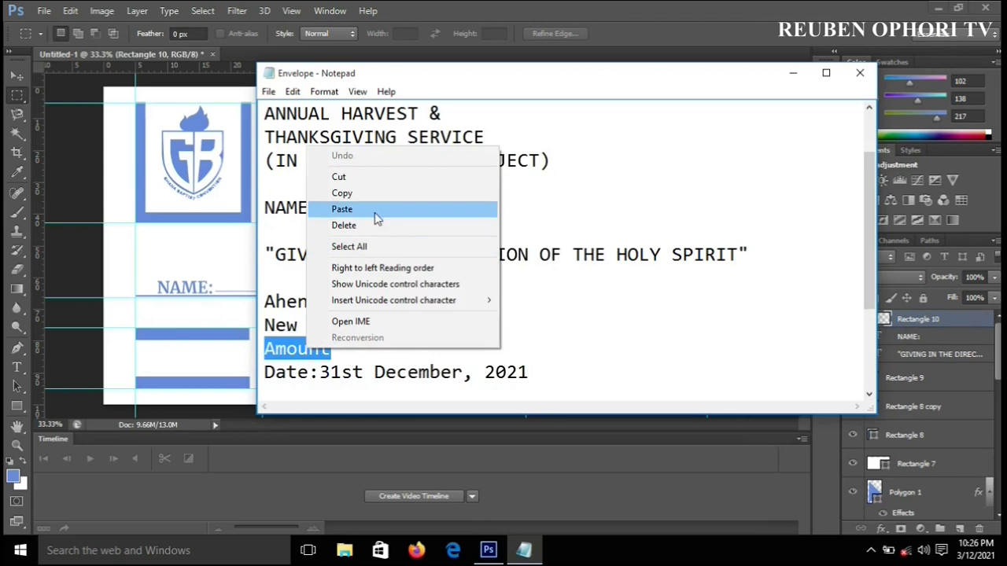
{"action": "left_click", "coordinate": [370, 194]}
{"action": "left_click", "coordinate": [37, 346]}
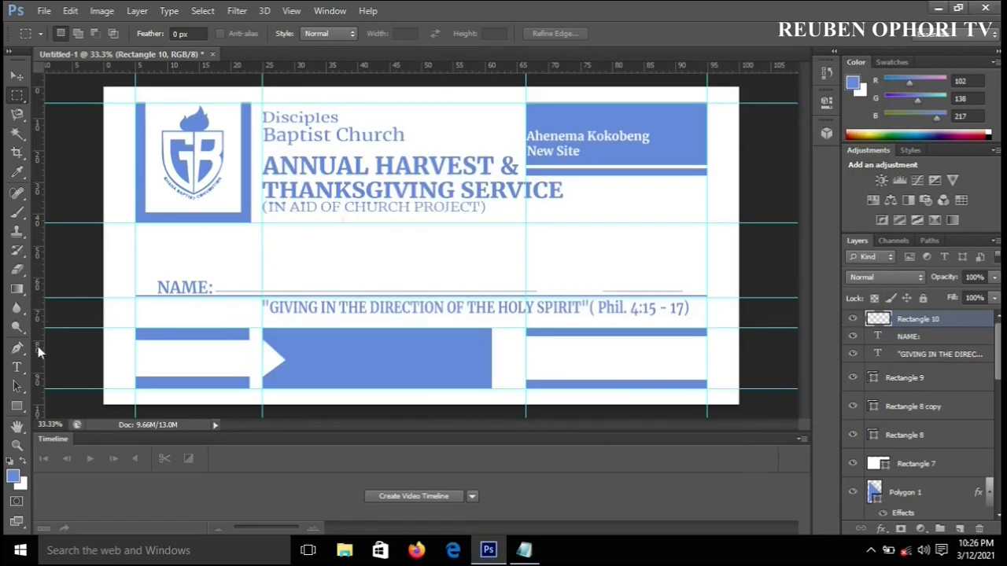
{"action": "left_click", "coordinate": [17, 368]}
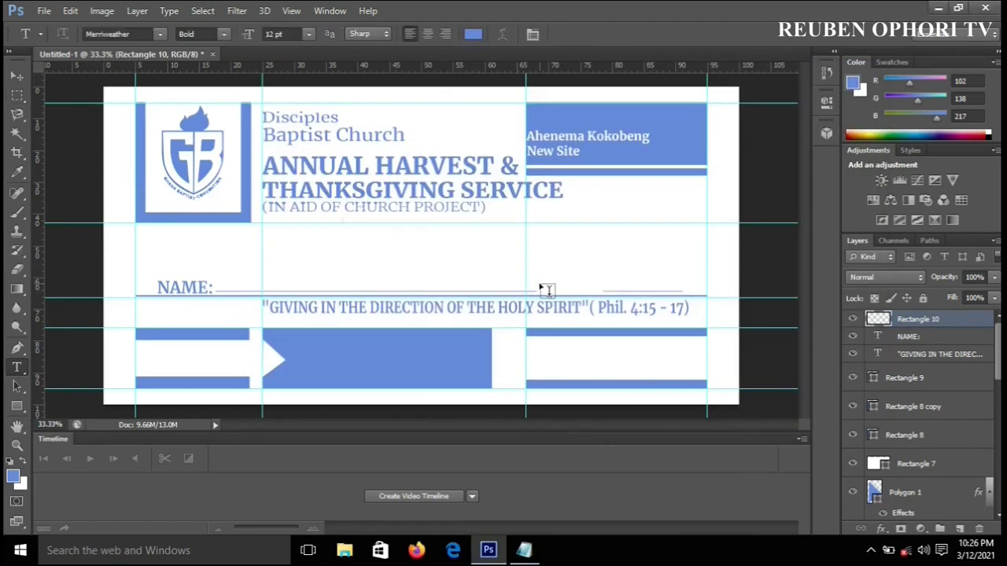
{"action": "left_click", "coordinate": [540, 281]}
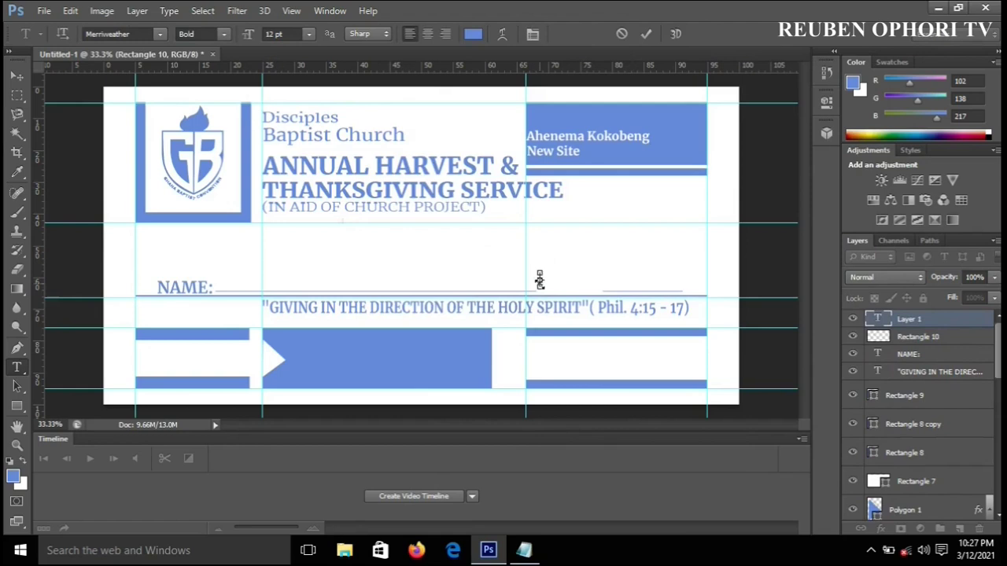
{"action": "key", "text": "ctrl+v"}
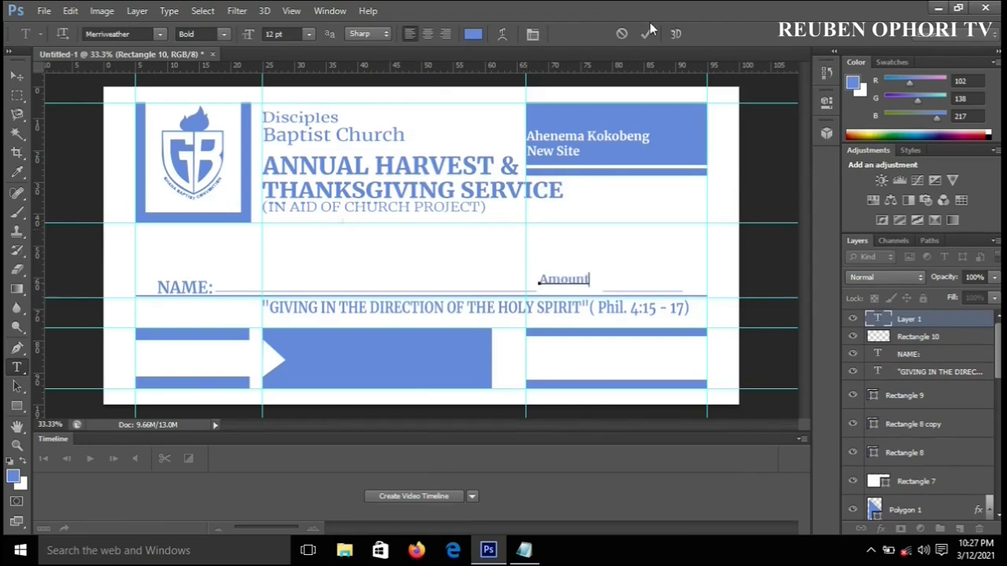
{"action": "key", "text": "ctrl+Return"}
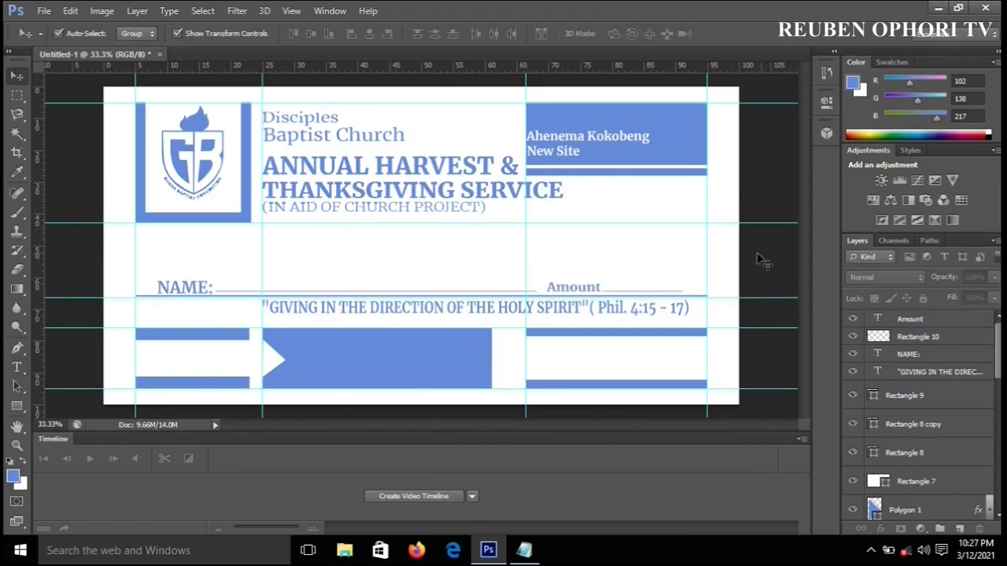
Add "Date:31st December, 2021" with "Venue: Church Premises Time: 8:00am" beneath it in the white box between the lower-right bars
{"action": "left_click", "coordinate": [525, 550]}
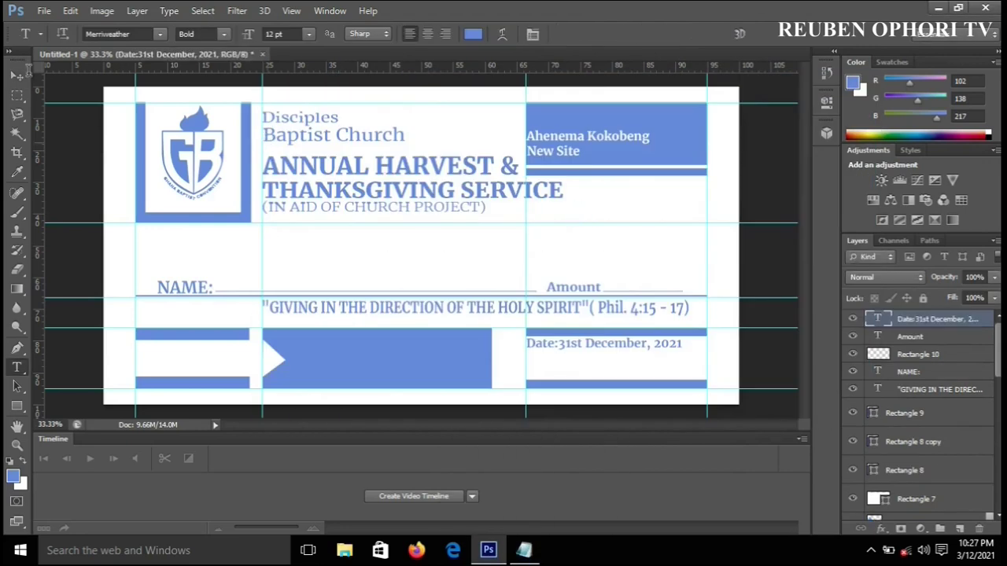
{"action": "key", "text": "t"}
{"action": "key", "text": "v"}
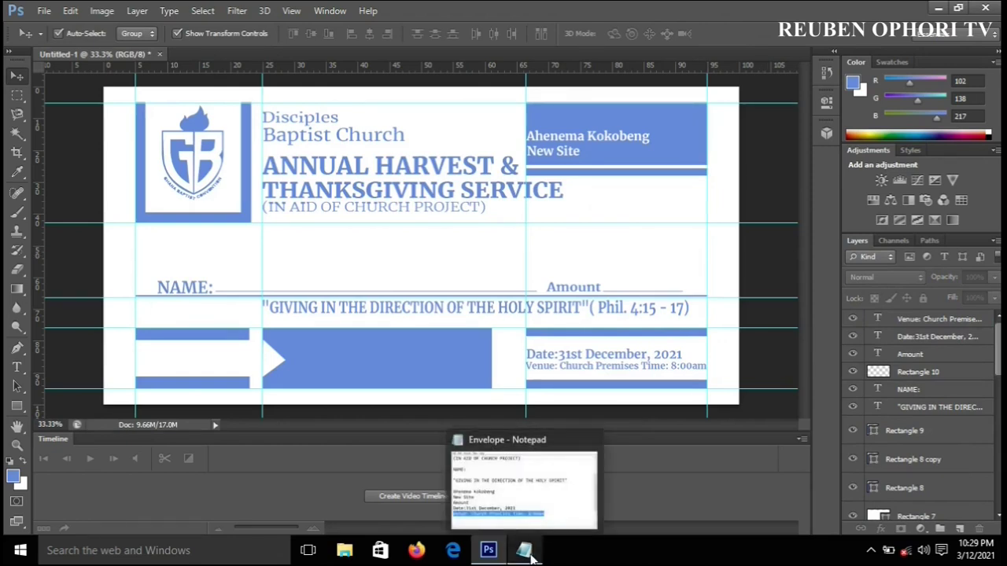
Add the text "RSVP" between the two lower-left bars and stretch it to about 278 × 157%
{"action": "key", "text": "t"}
{"action": "left_click", "coordinate": [150, 355]}
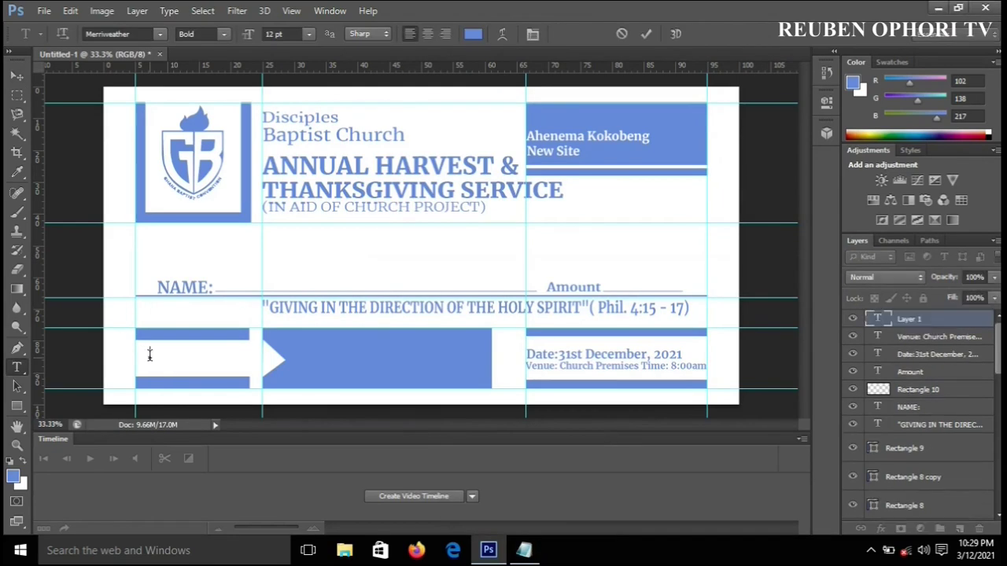
{"action": "type", "text": "RSVP"}
{"action": "left_click", "coordinate": [16, 76]}
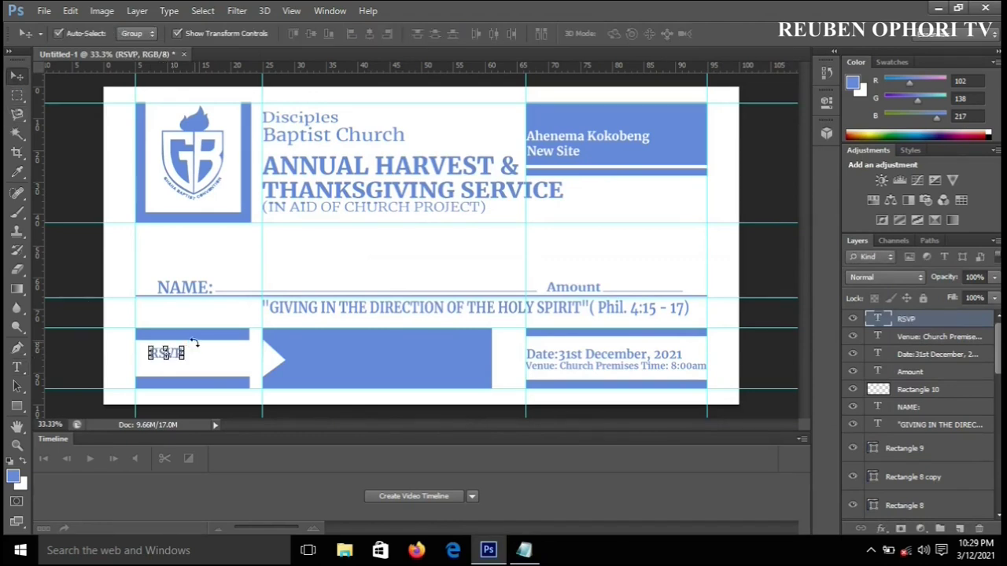
{"action": "key", "text": "ctrl+w"}
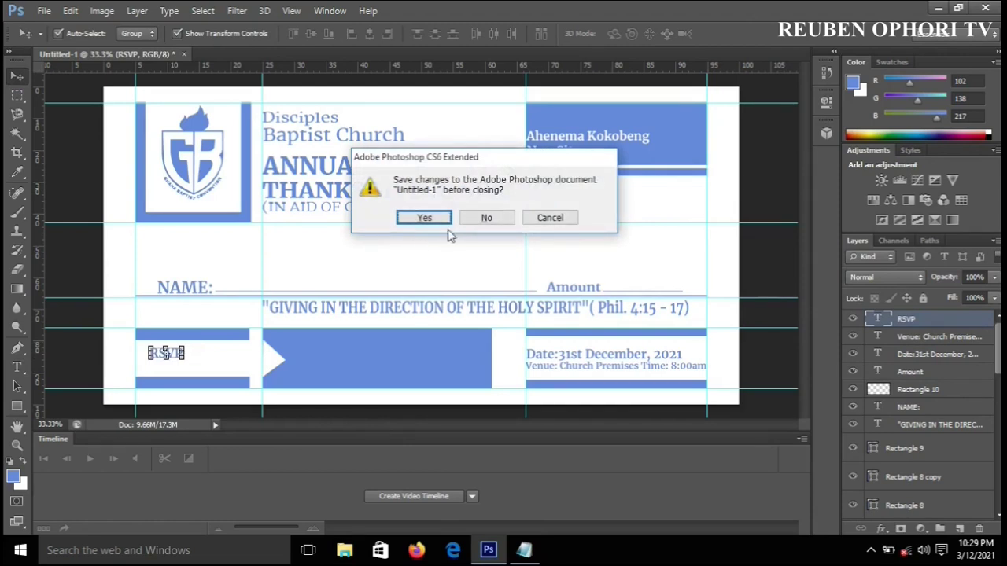
{"action": "left_click", "coordinate": [561, 218]}
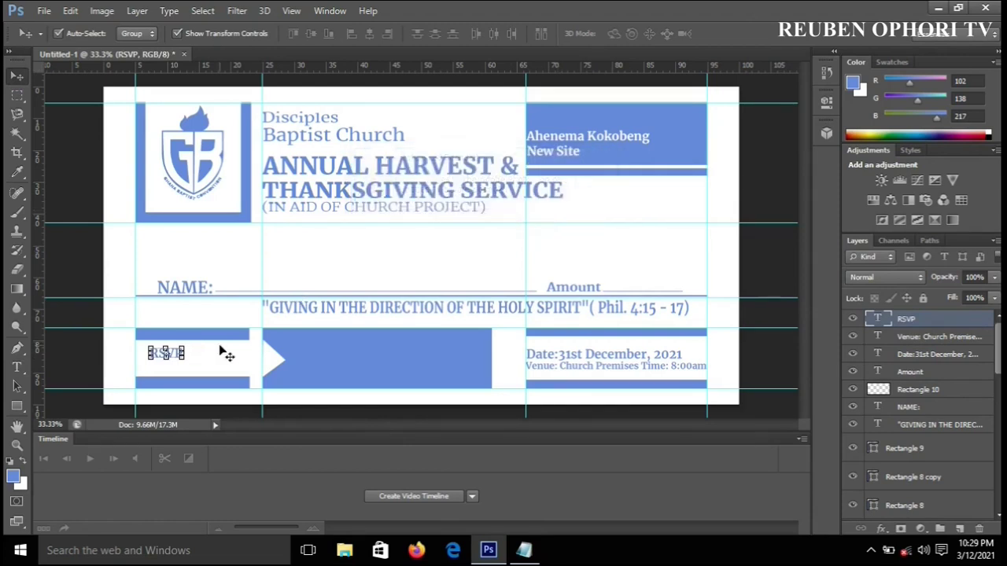
{"action": "key", "text": "ctrl+t"}
{"action": "left_click_drag", "start_coordinate": [186, 363], "coordinate": [243, 371]}
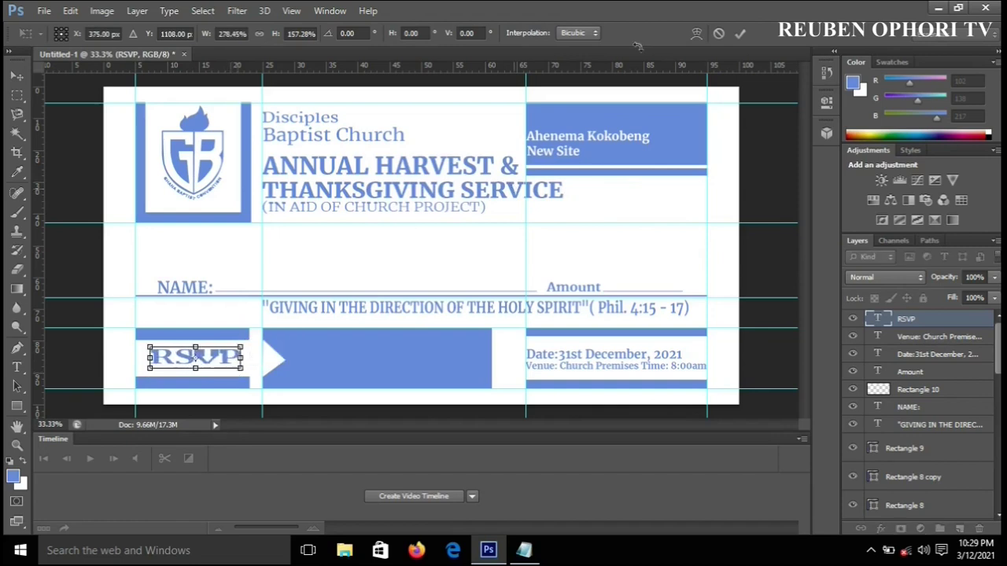
{"action": "left_click", "coordinate": [740, 34]}
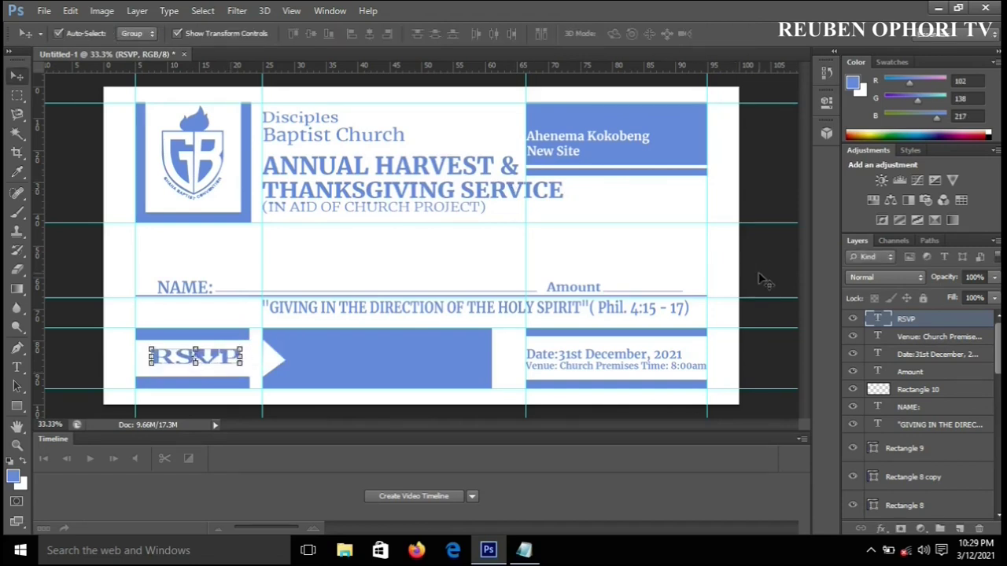
Copy the pastor's name from the Envelope Notepad file and paste it as text in the blue notched box beside RSVP
{"action": "key", "text": "alt+Tab"}
{"action": "right_click", "coordinate": [527, 354]}
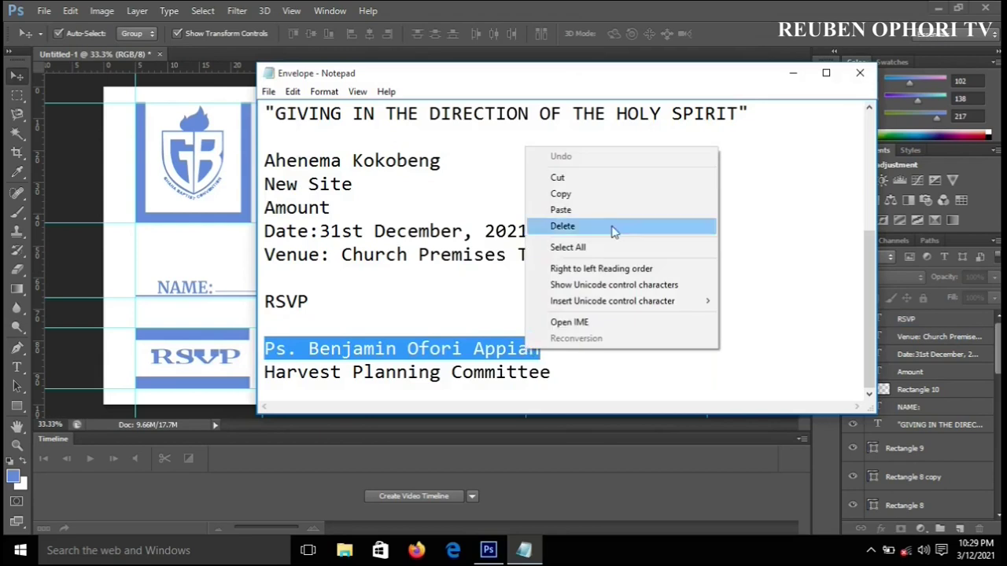
{"action": "left_click", "coordinate": [609, 193]}
{"action": "key", "text": "alt+Tab"}
{"action": "left_click", "coordinate": [443, 341]}
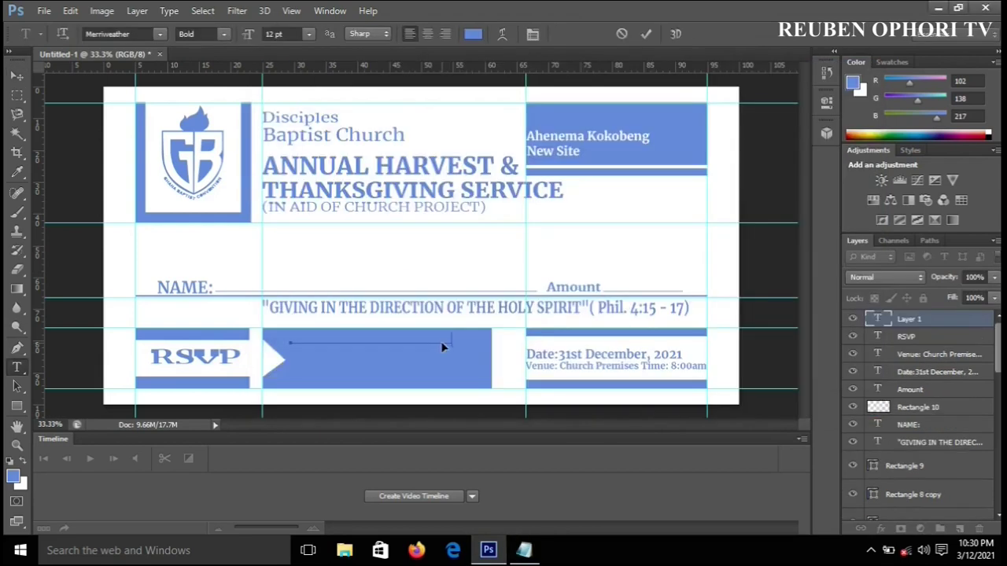
{"action": "key", "text": "ctrl+v"}
Colour the pastor's name white (ffffff) and shift it slightly down and right inside the blue box
{"action": "key", "text": "ctrl+a"}
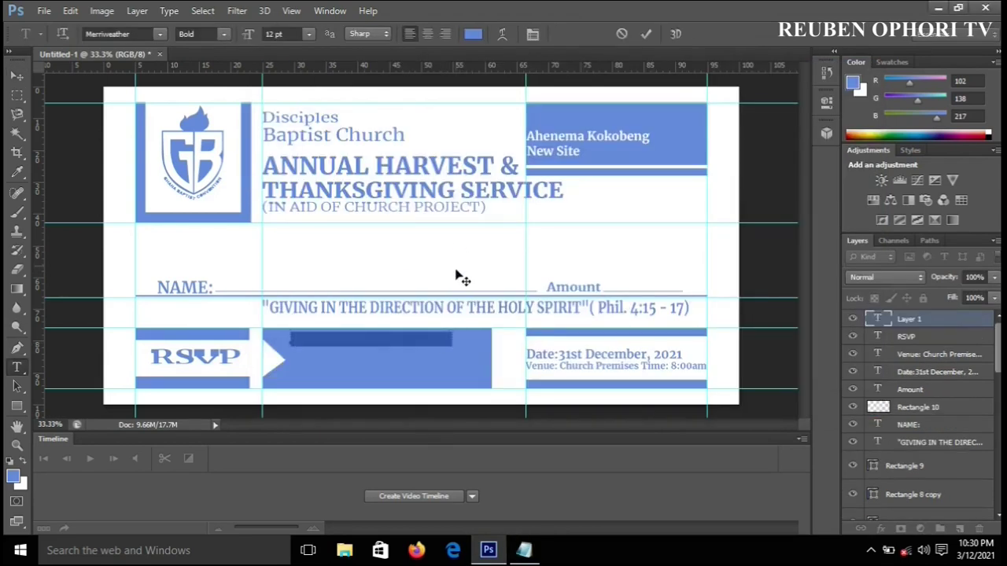
{"action": "left_click", "coordinate": [473, 34]}
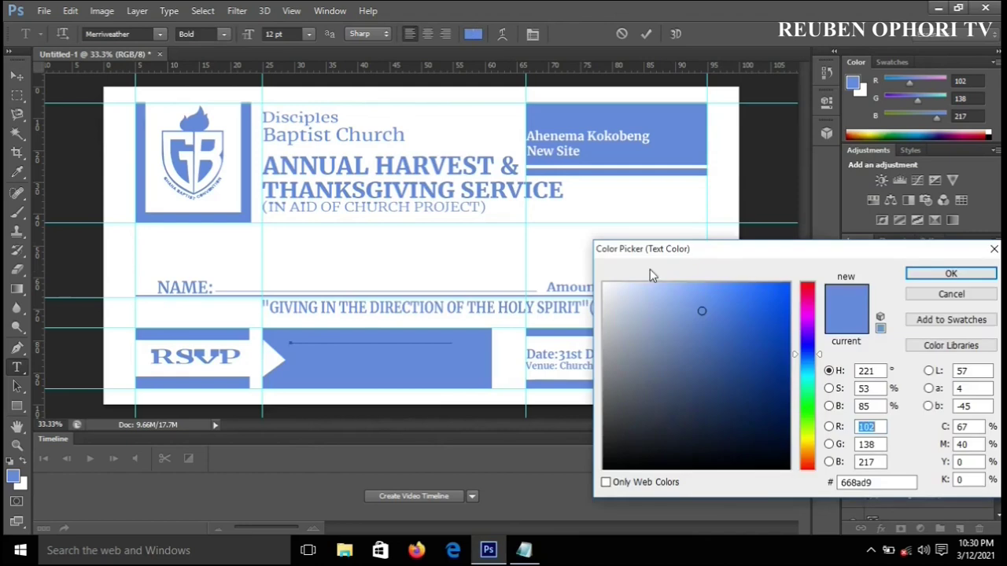
{"action": "left_click", "coordinate": [433, 254]}
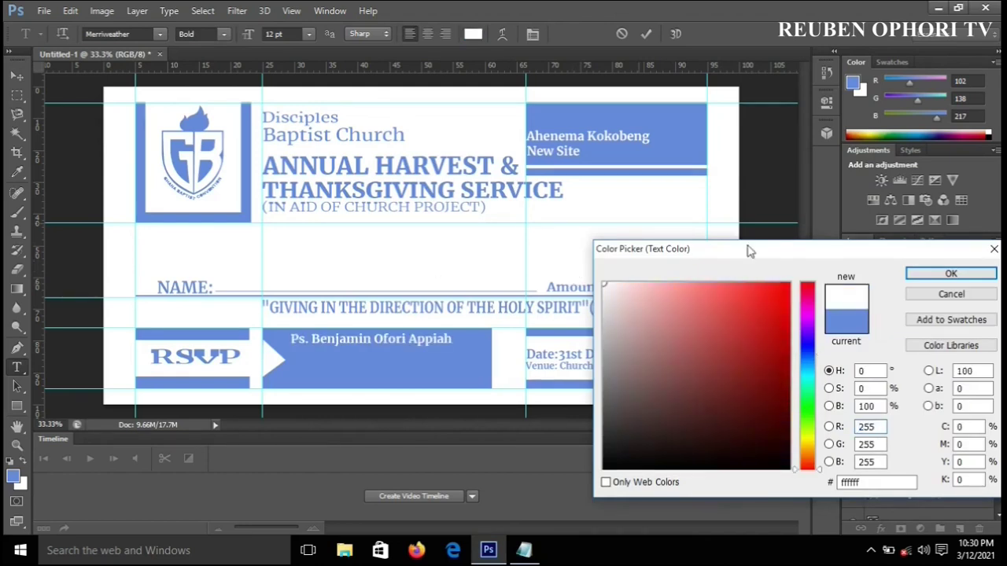
{"action": "left_click", "coordinate": [969, 276]}
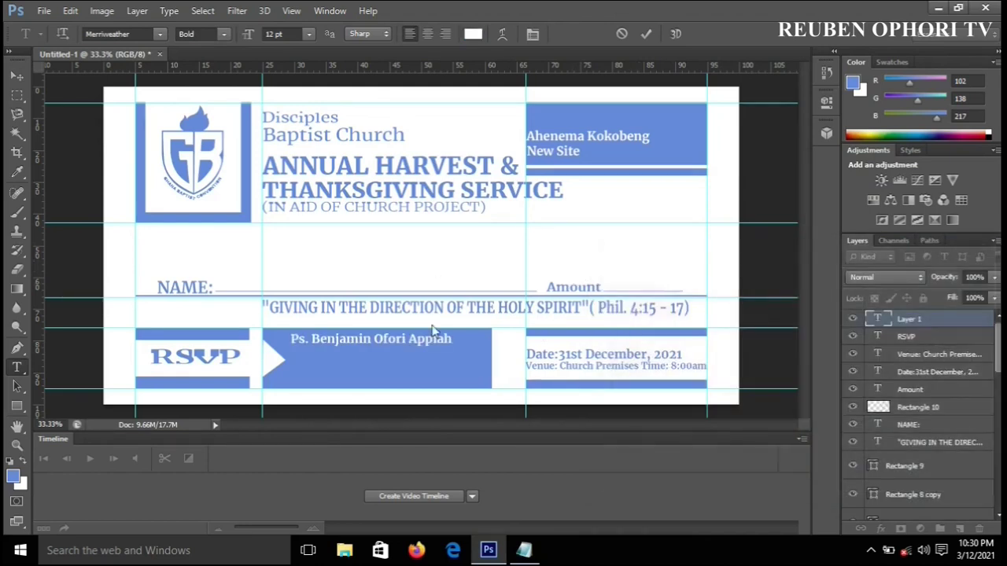
{"action": "left_click", "coordinate": [645, 34]}
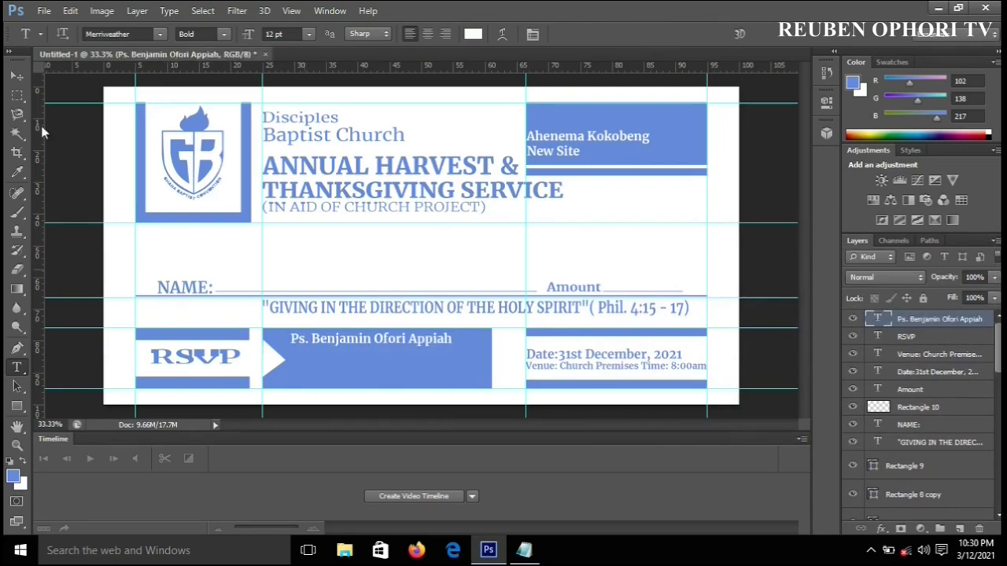
{"action": "left_click", "coordinate": [16, 76]}
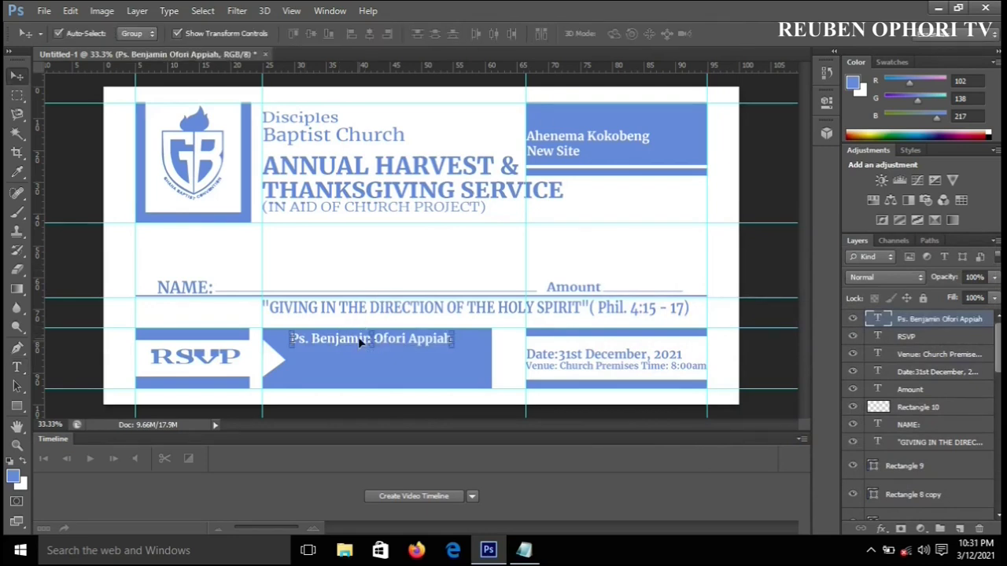
{"action": "left_click_drag", "start_coordinate": [358, 339], "coordinate": [370, 358]}
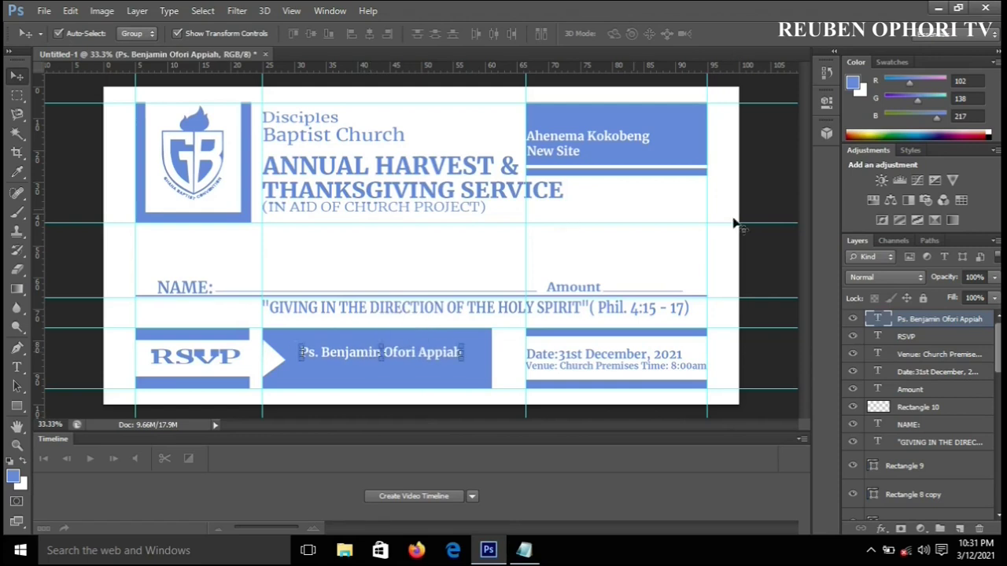
{"action": "left_click", "coordinate": [771, 263]}
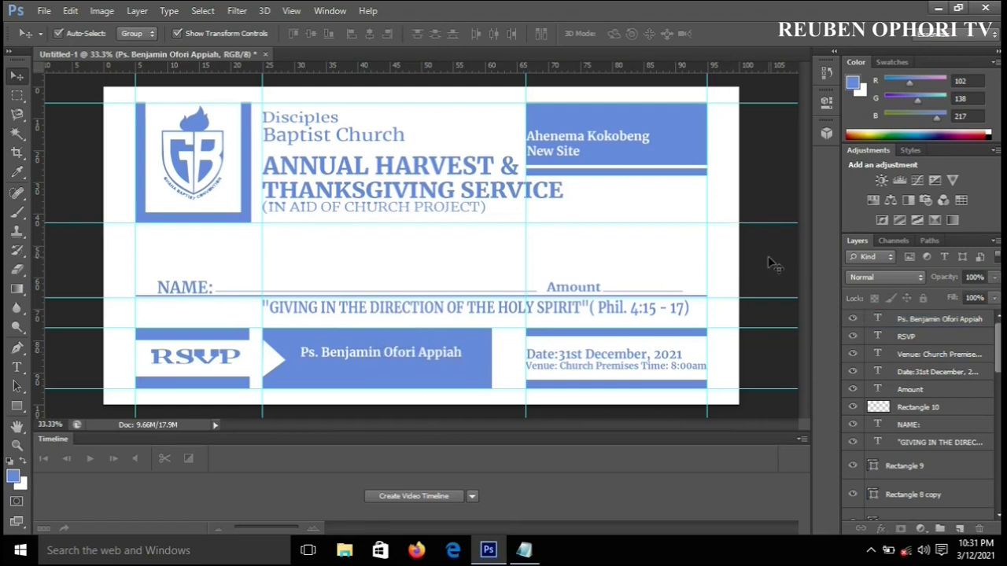
Add "Harvest Planning Committee" from the Envelope Notepad file as white text beneath the pastor's name
{"action": "left_click", "coordinate": [526, 555]}
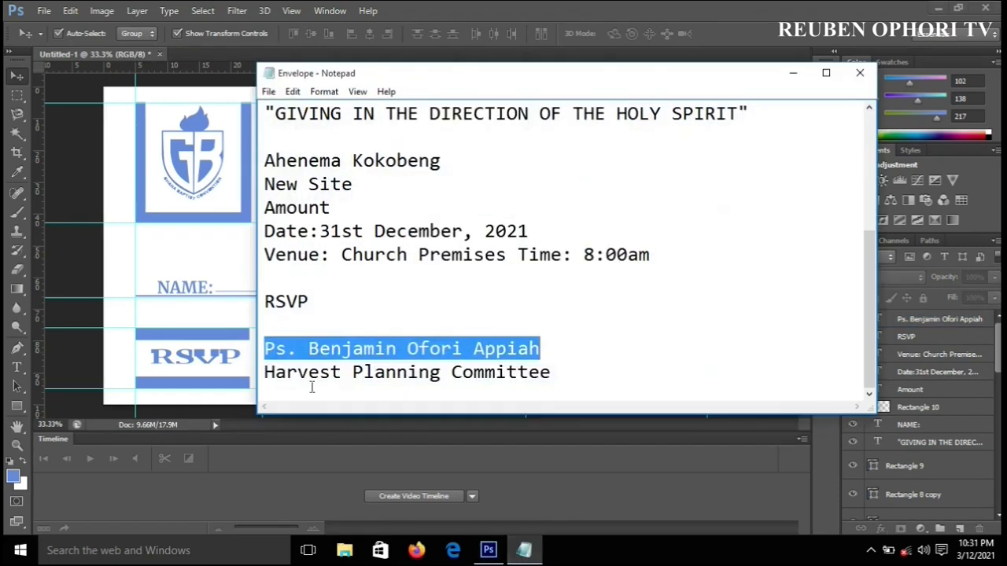
{"action": "left_click", "coordinate": [310, 384]}
{"action": "left_click", "coordinate": [17, 368]}
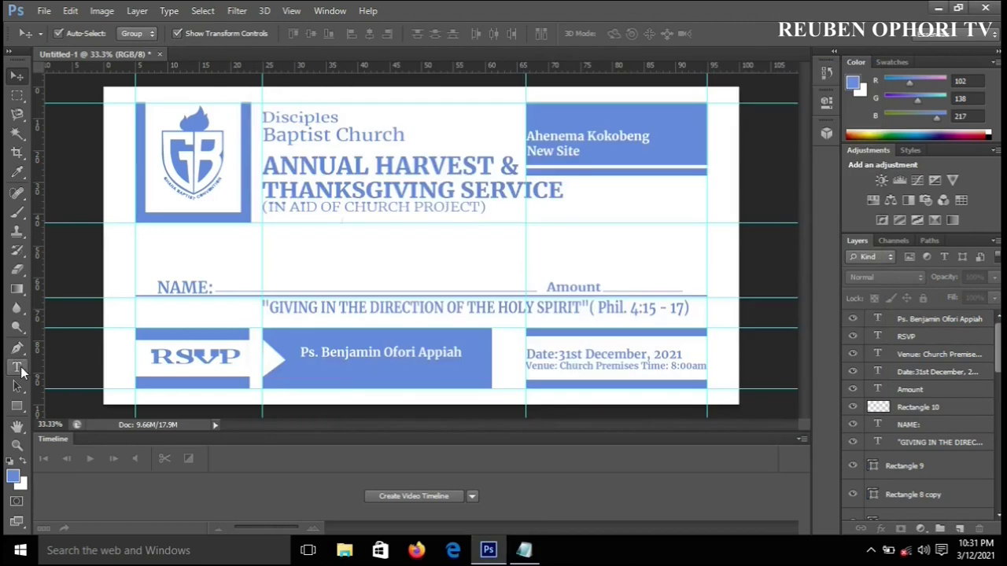
{"action": "left_click", "coordinate": [313, 371]}
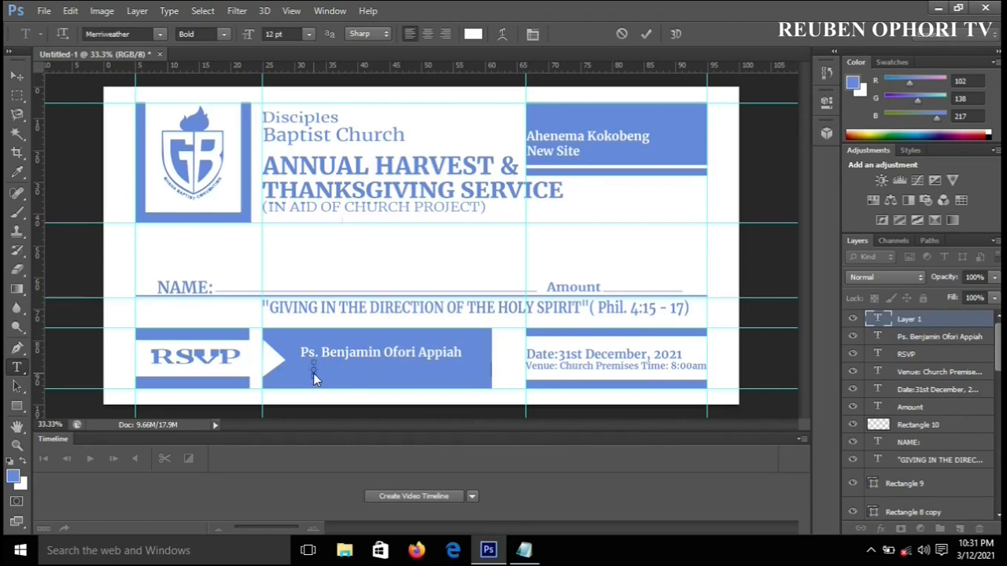
{"action": "type", "text": "Harvest Planning Committee"}
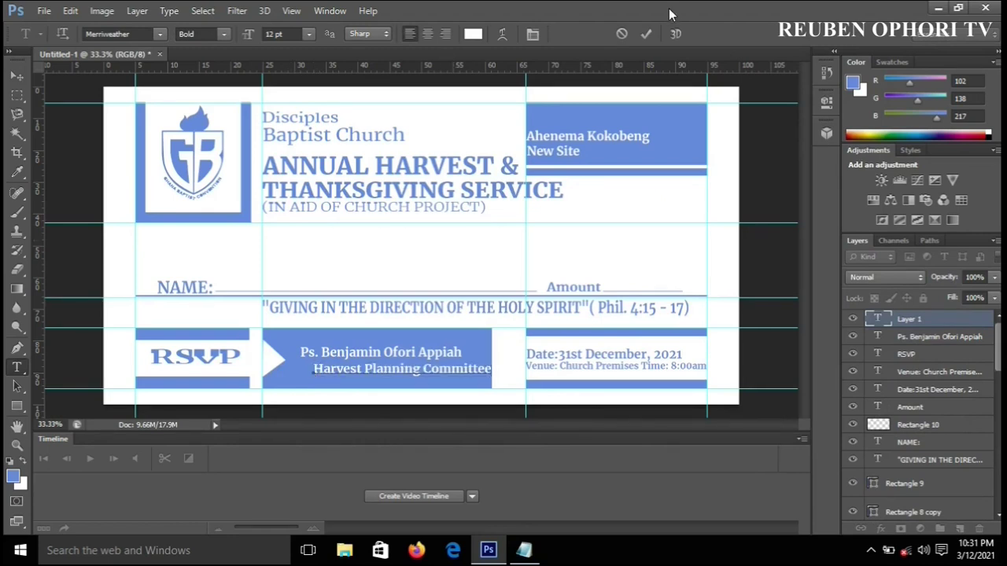
Group the Amount, Rectangle 10, NAME:, "GIVING IN THE DIRECTION…" verse and Rectangle 9 layers
{"action": "left_click", "coordinate": [936, 437]}
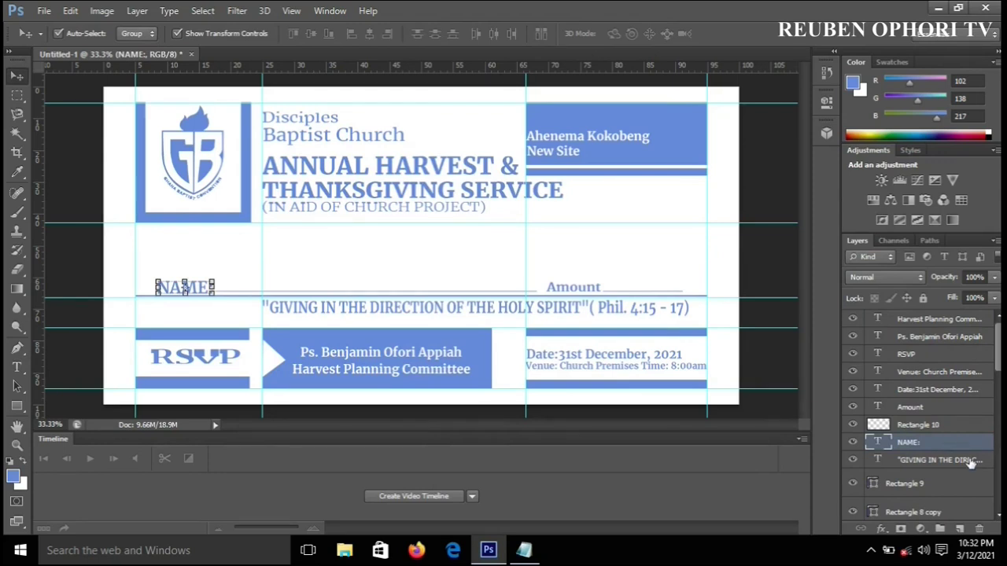
{"action": "left_click", "coordinate": [930, 462], "text": "shift"}
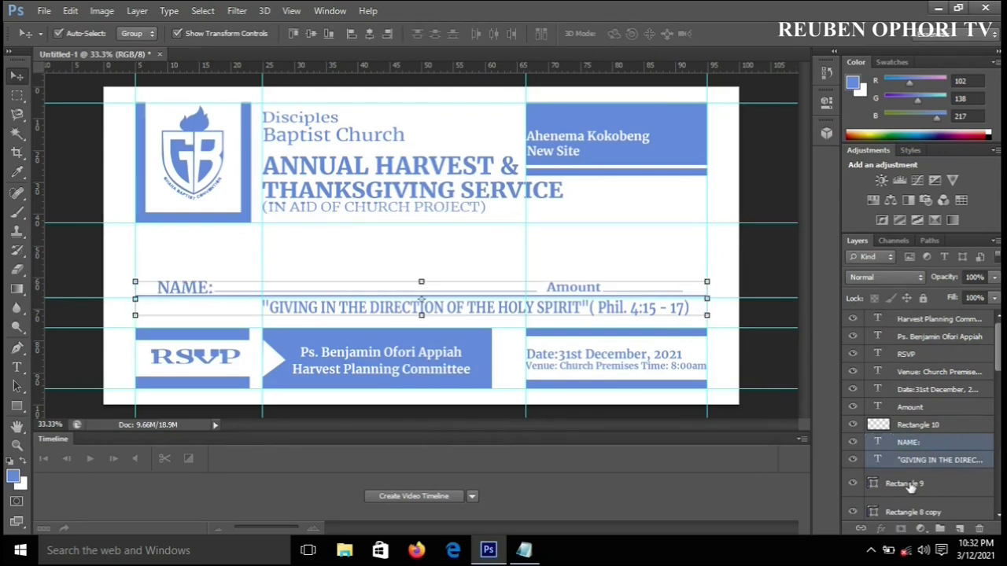
{"action": "left_click", "coordinate": [910, 486], "text": "shift"}
{"action": "left_click", "coordinate": [915, 512], "text": "shift"}
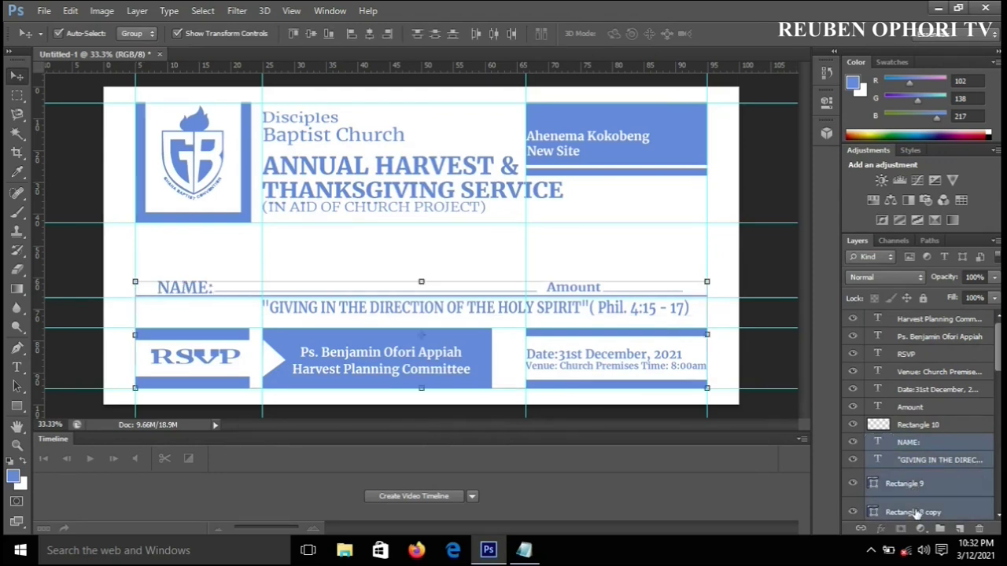
{"action": "left_click", "coordinate": [917, 512], "text": "ctrl"}
{"action": "left_click", "coordinate": [934, 424], "text": "ctrl"}
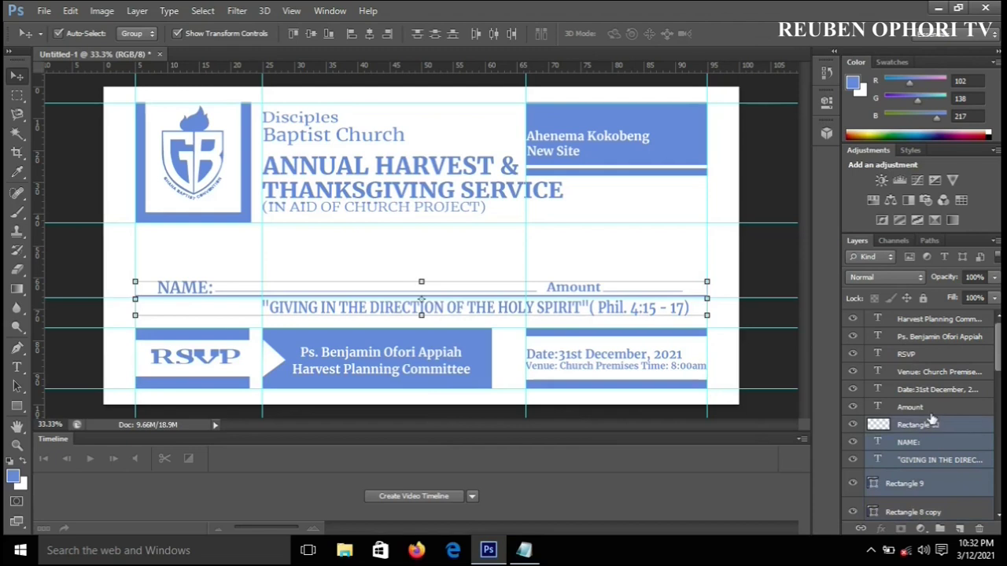
{"action": "left_click", "coordinate": [924, 409], "text": "ctrl"}
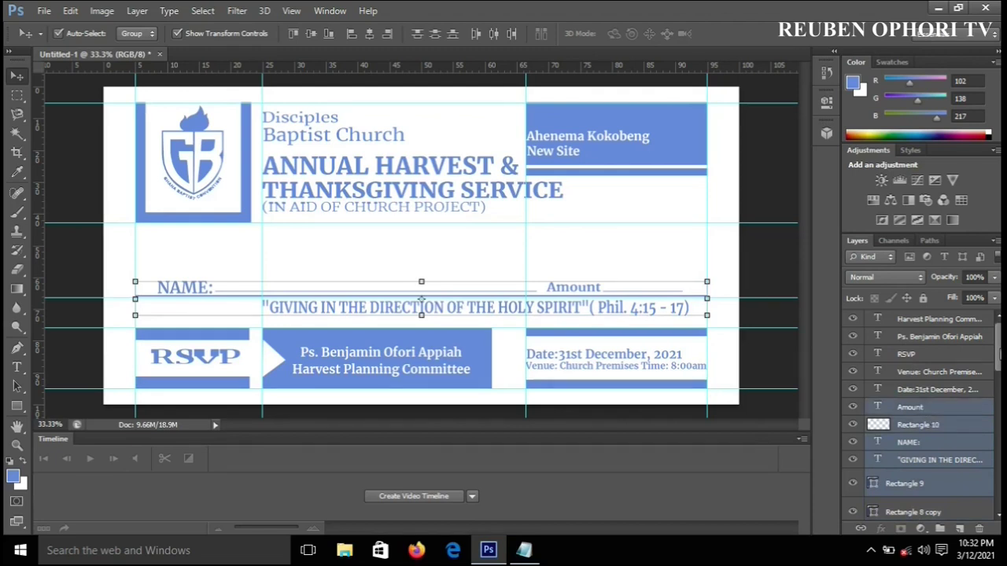
{"action": "left_click_drag", "start_coordinate": [999, 354], "coordinate": [999, 372]}
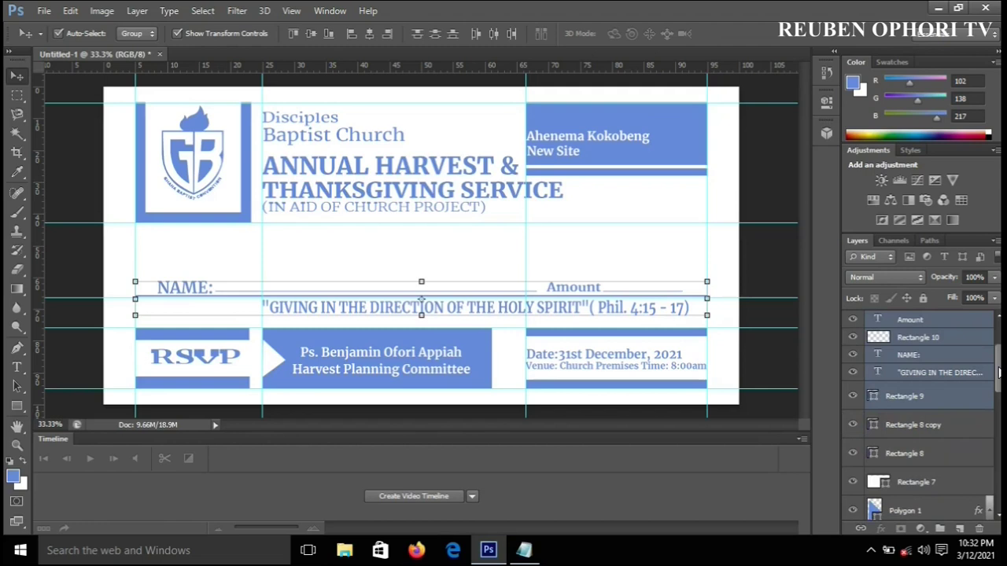
{"action": "key", "text": "ctrl+g"}
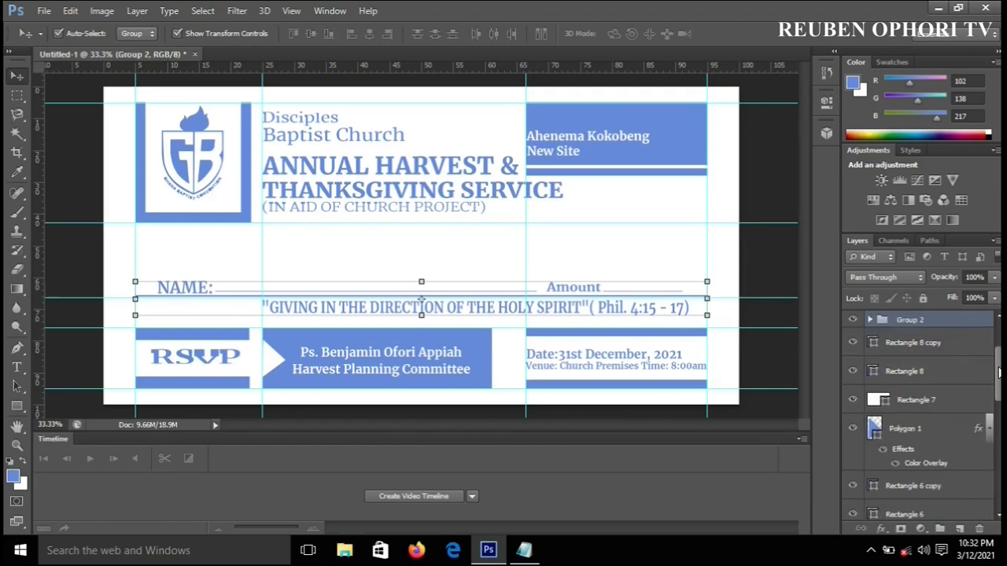
Nudge the grouped name line and verse up by about 21 pixels and deselect the group
{"action": "key", "text": "Up"}
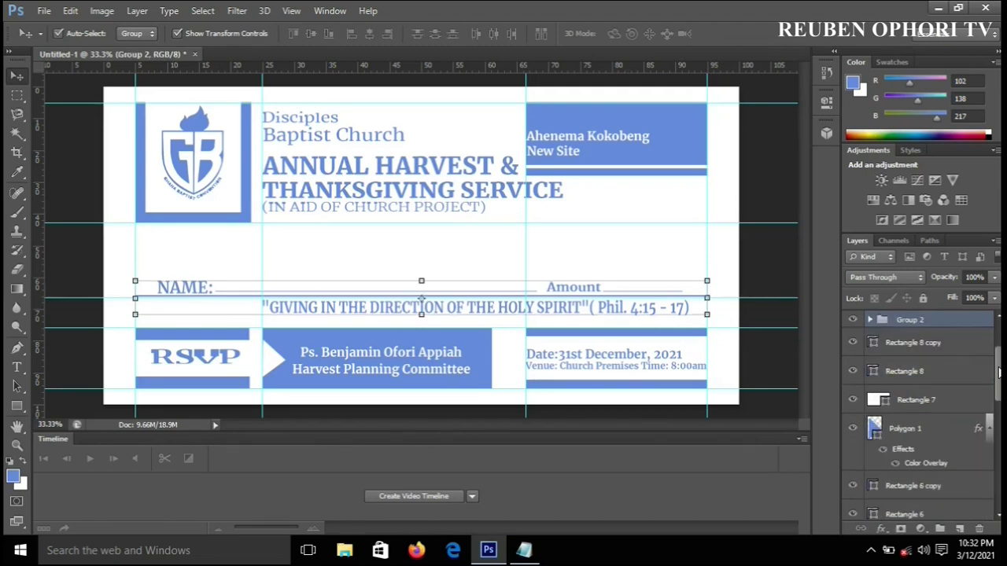
{"action": "key", "text": "shift+Up"}
{"action": "key", "text": "shift+Up"}
{"action": "left_click", "coordinate": [773, 270]}
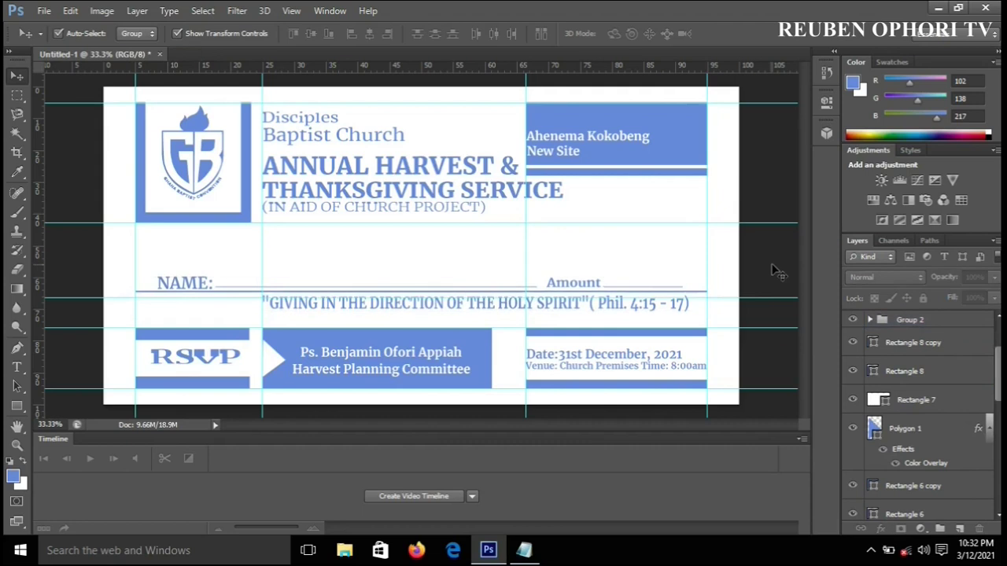